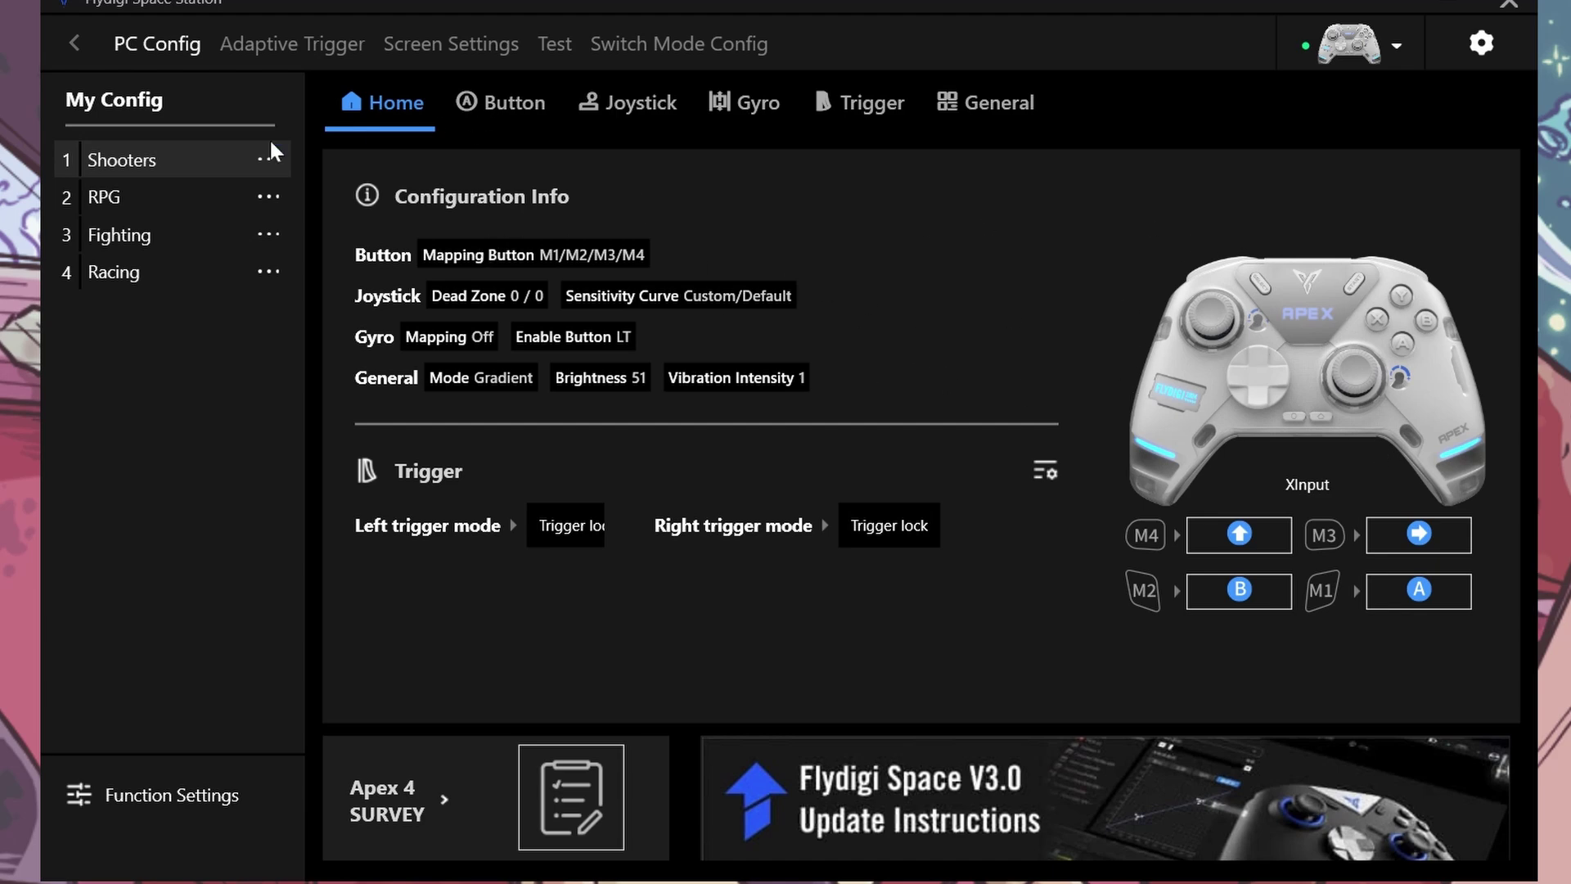
# Rename the RPG config in My Config to 'Anti-Deadzone' and save it
pyautogui.click(237, 199)
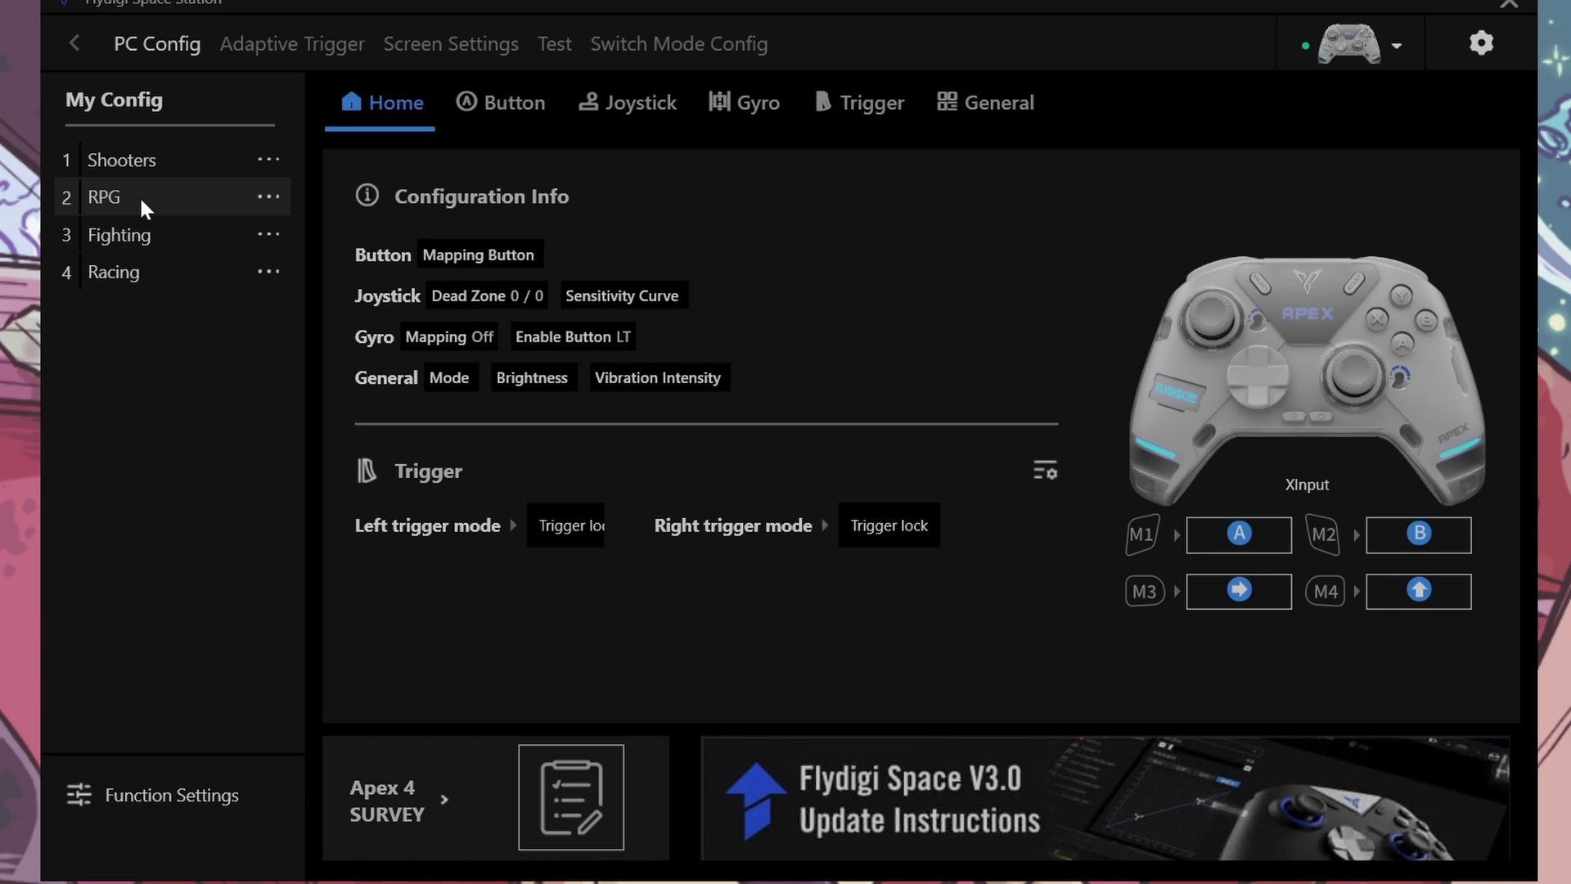
pyautogui.click(266, 197)
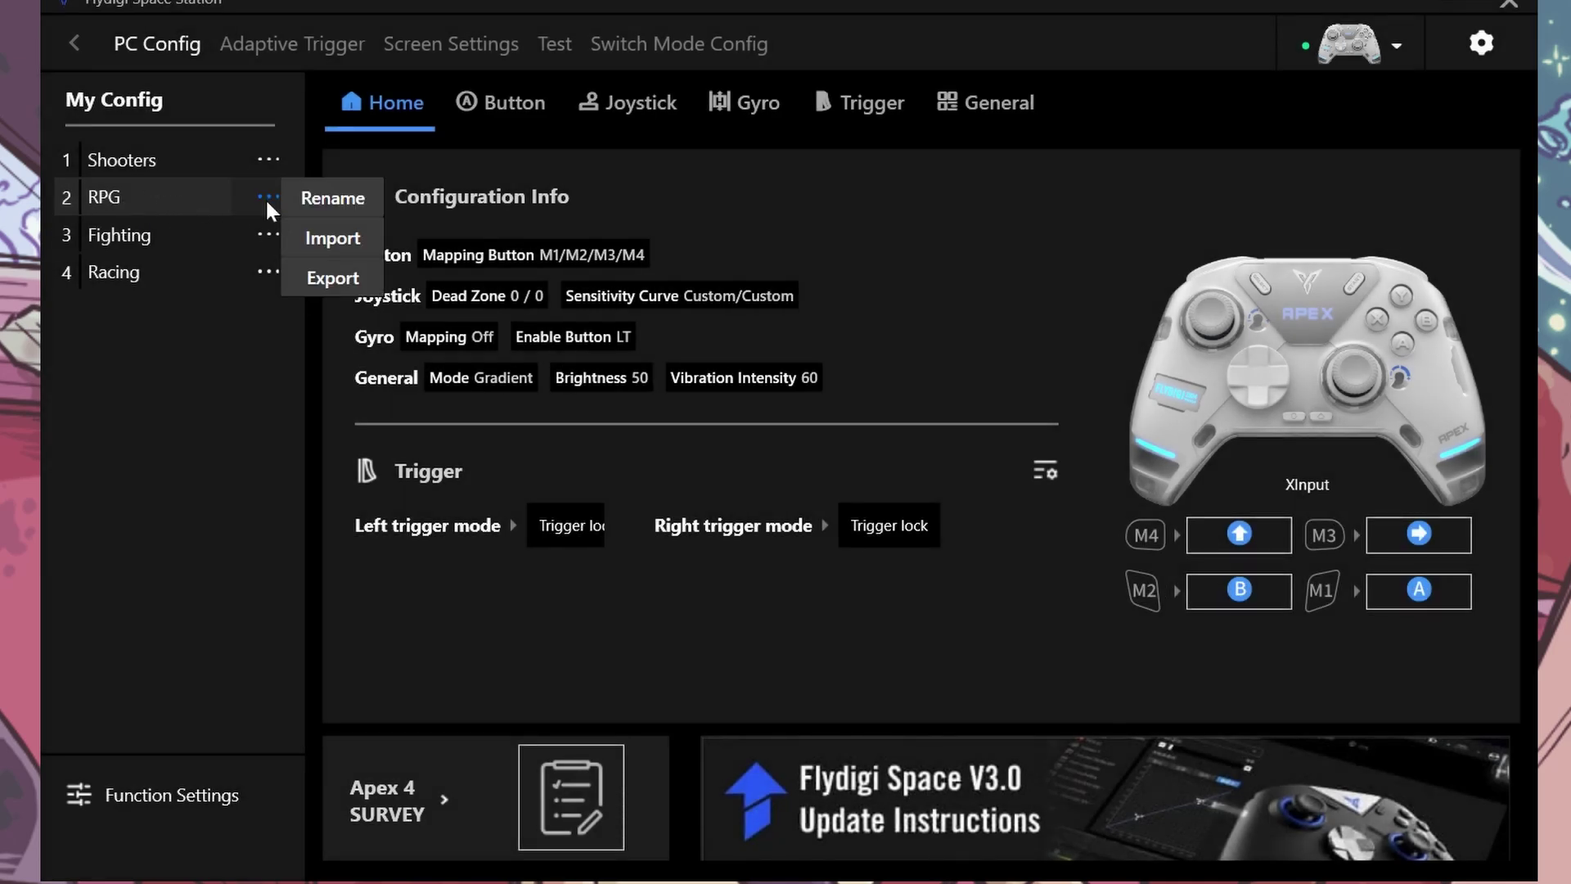
pyautogui.click(321, 198)
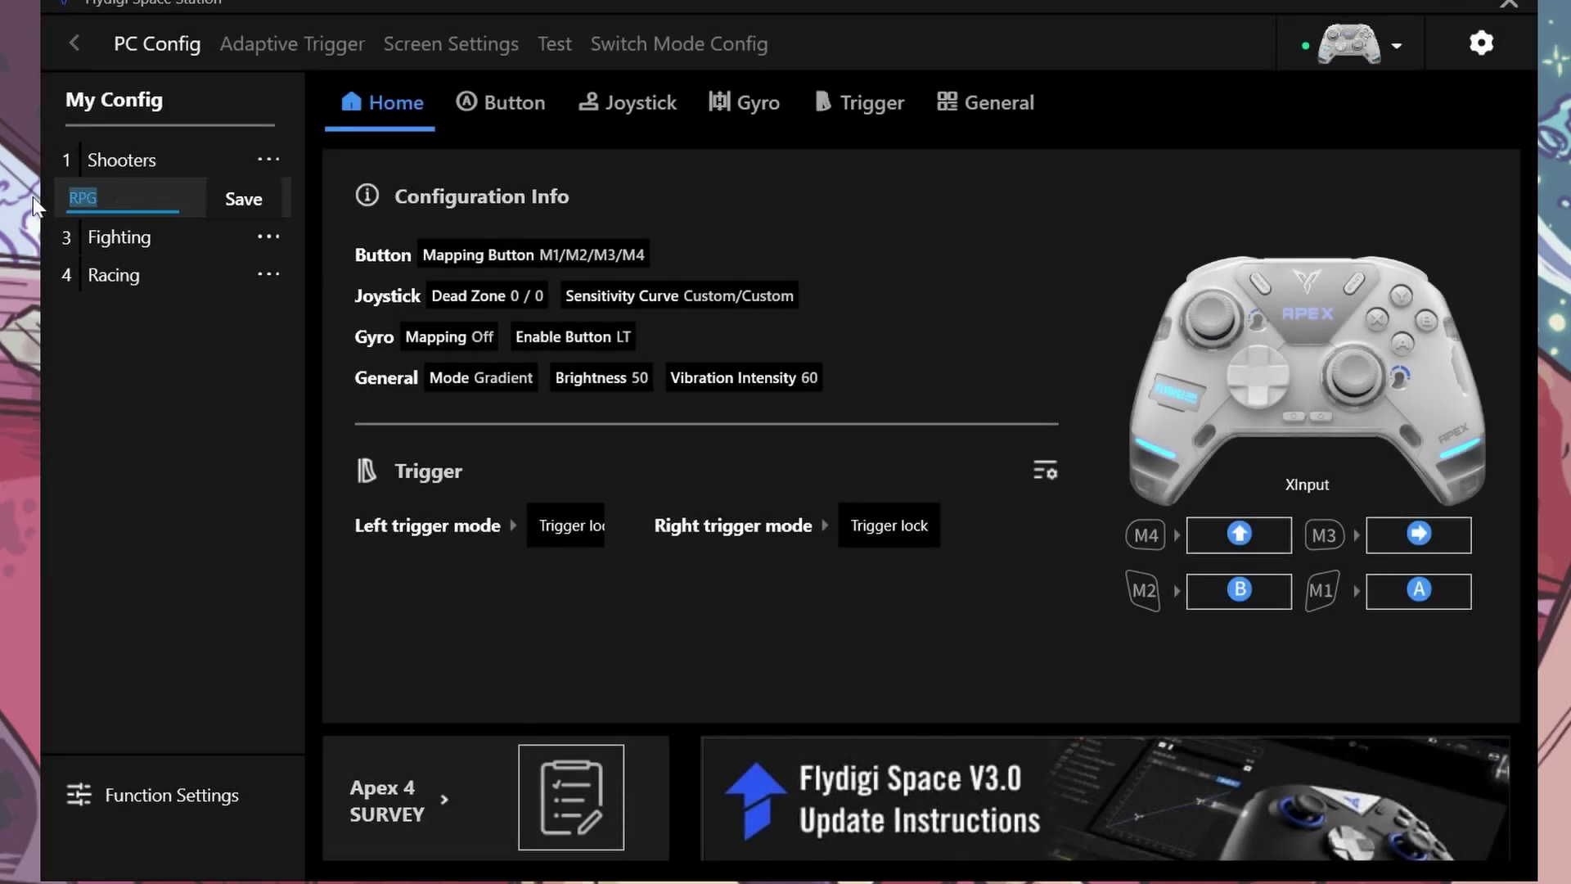
pyautogui.write('Anti-Deadzone')
pyautogui.click(242, 199)
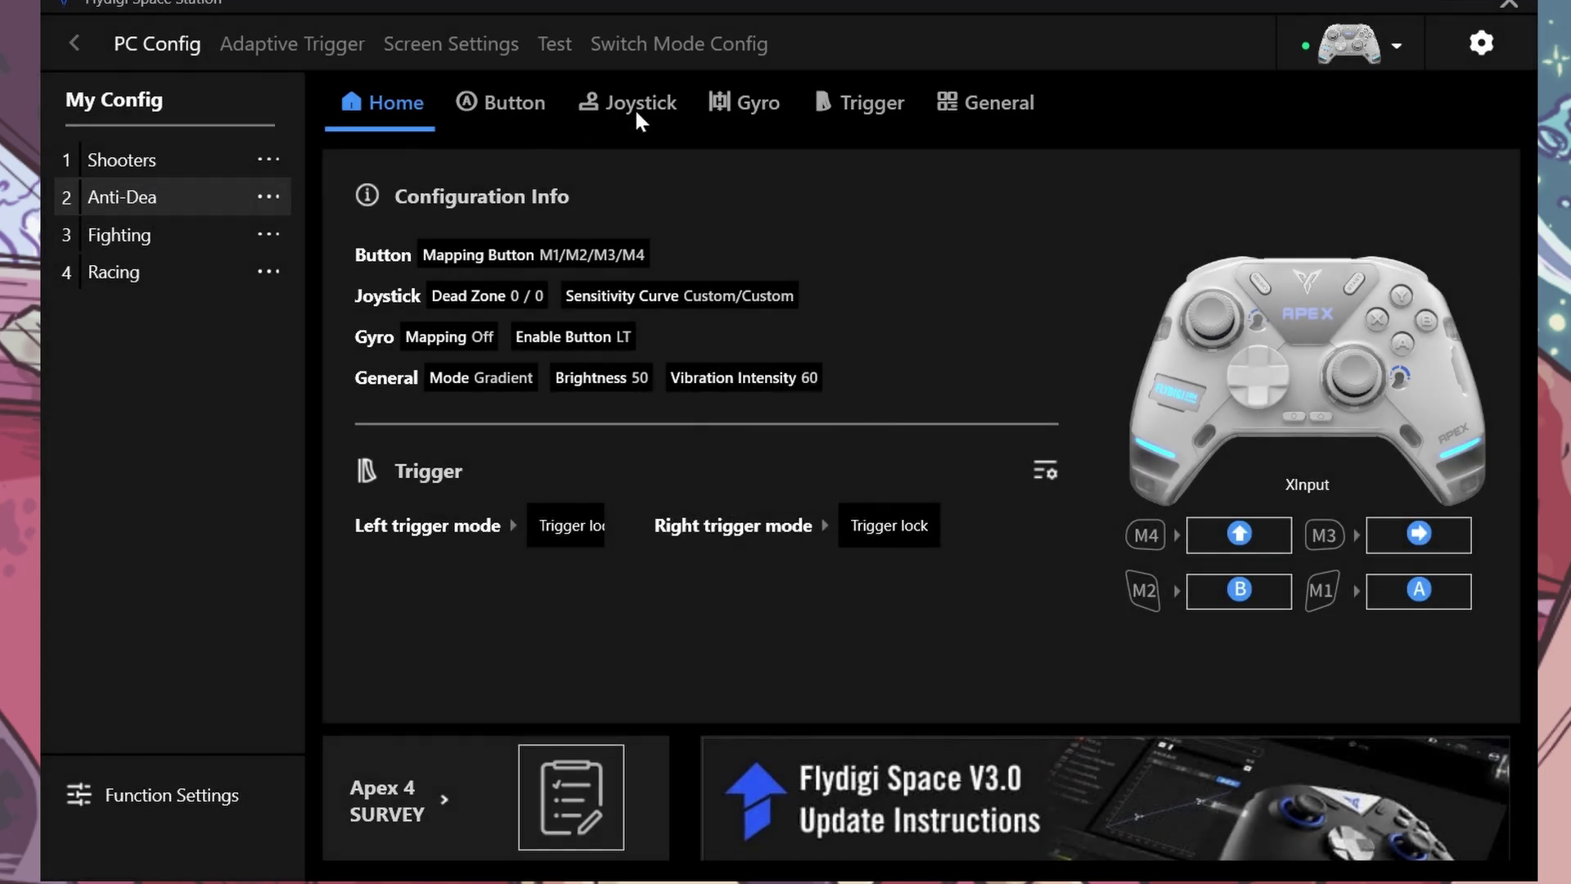
# In the joystick settings, raise the left-stick dead zone to 10, then reset the curve to Default
pyautogui.click(672, 105)
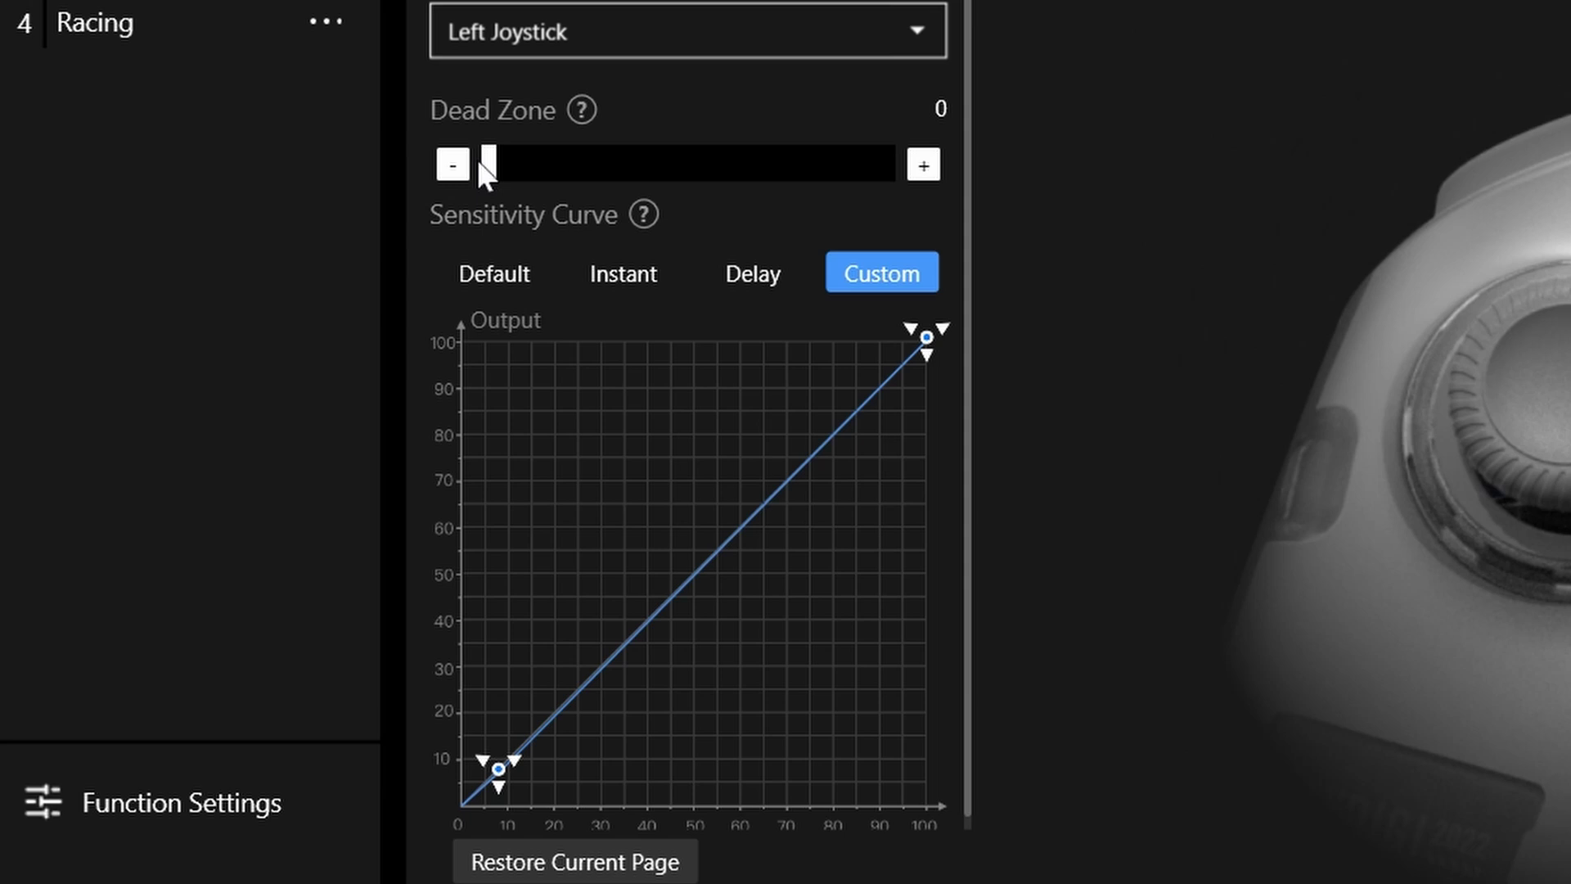
pyautogui.moveTo(491, 167); pyautogui.dragTo(514, 168)
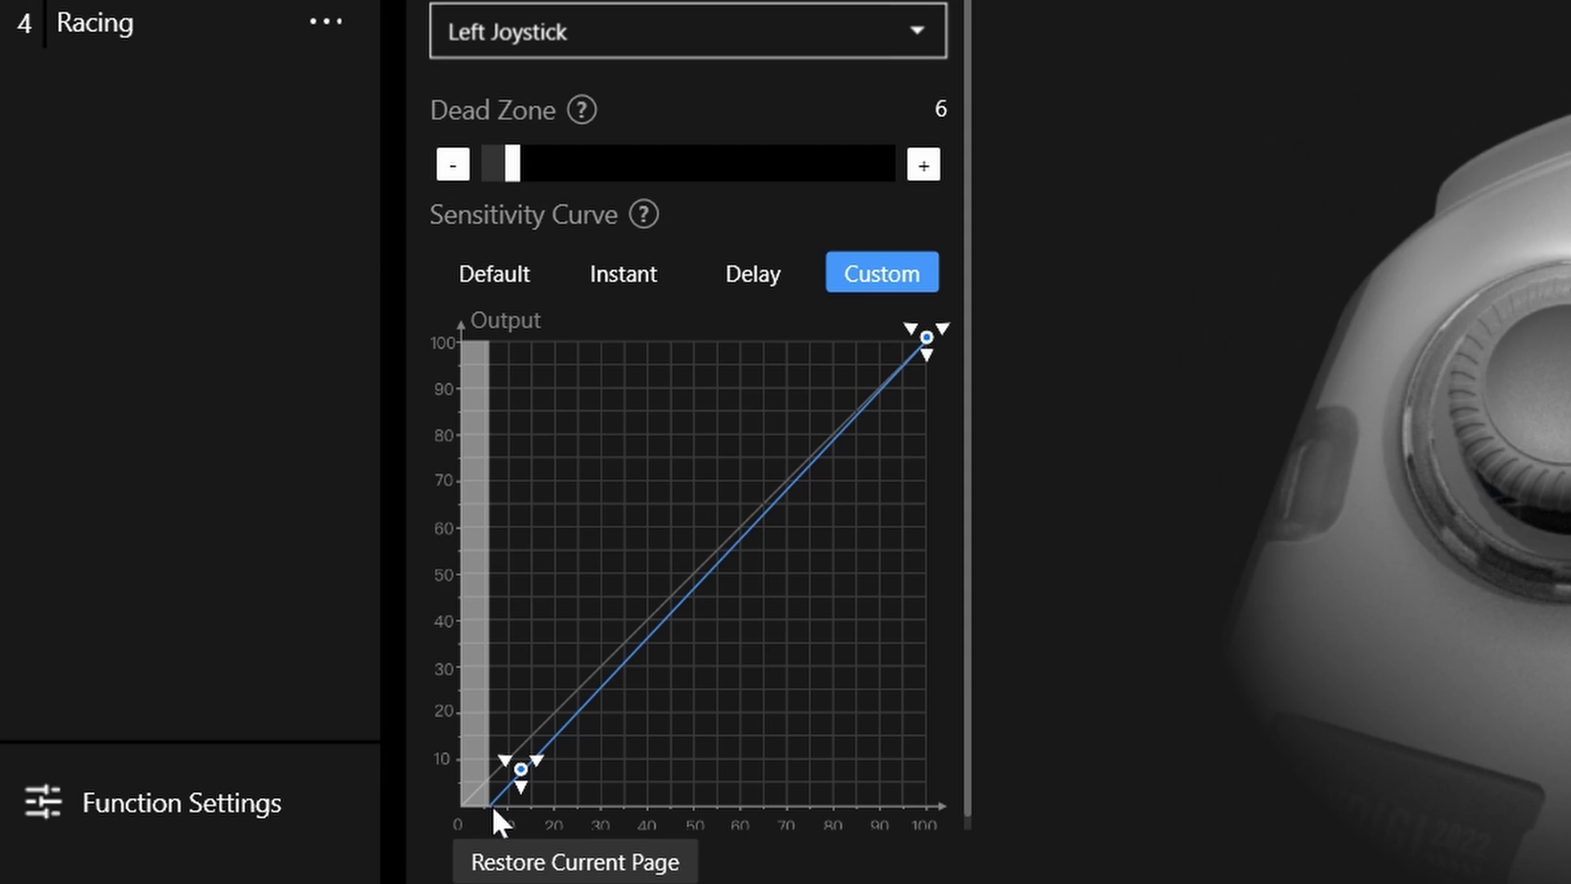
pyautogui.moveTo(517, 170); pyautogui.dragTo(524, 167)
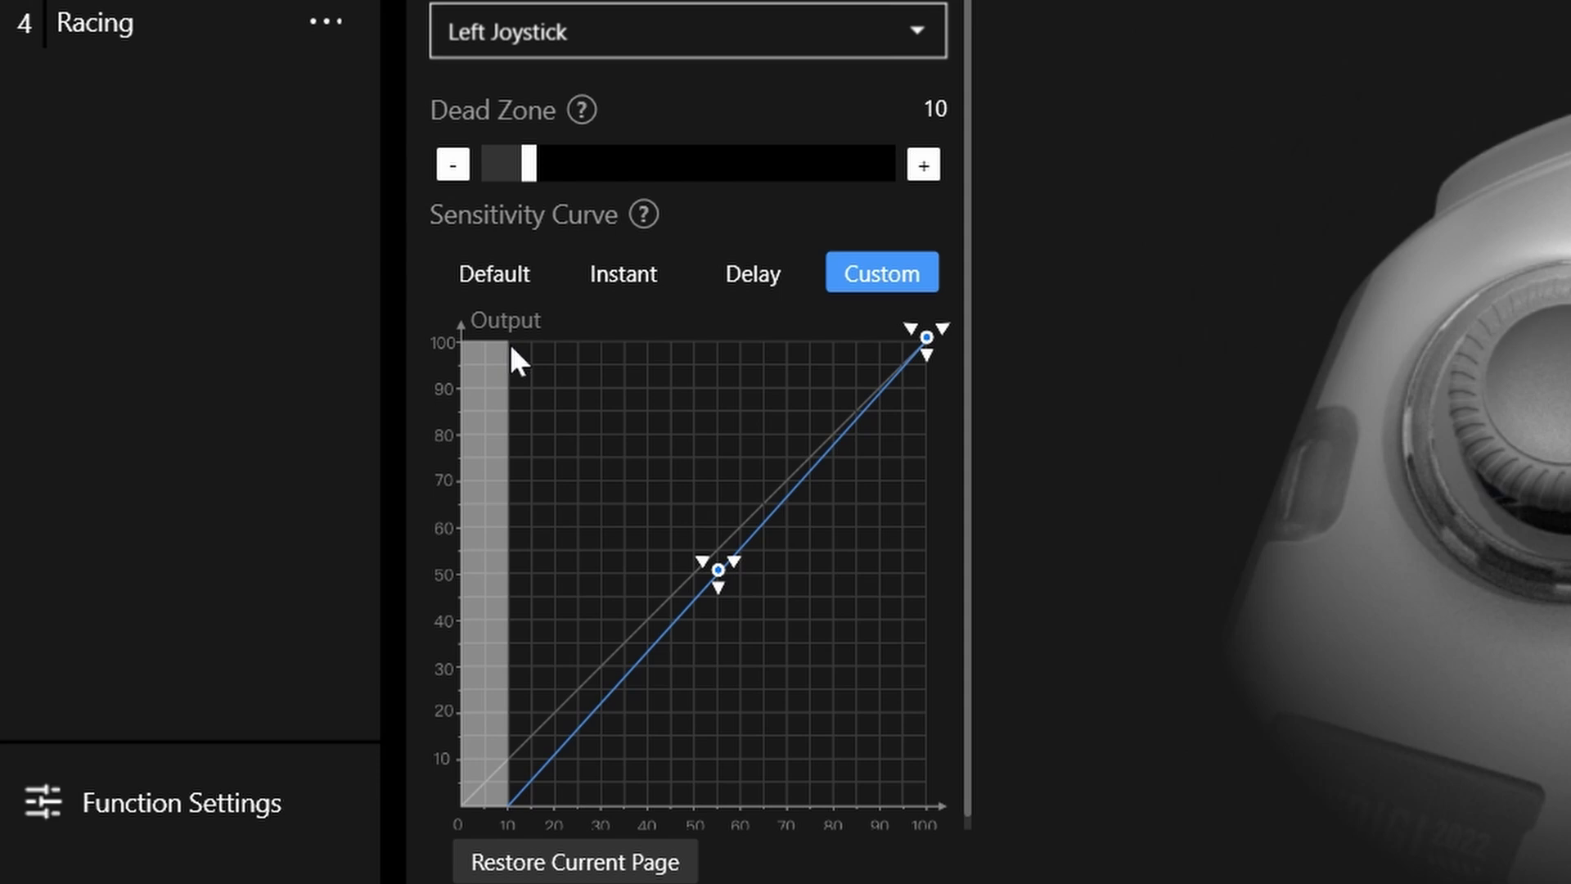
pyautogui.click(489, 272)
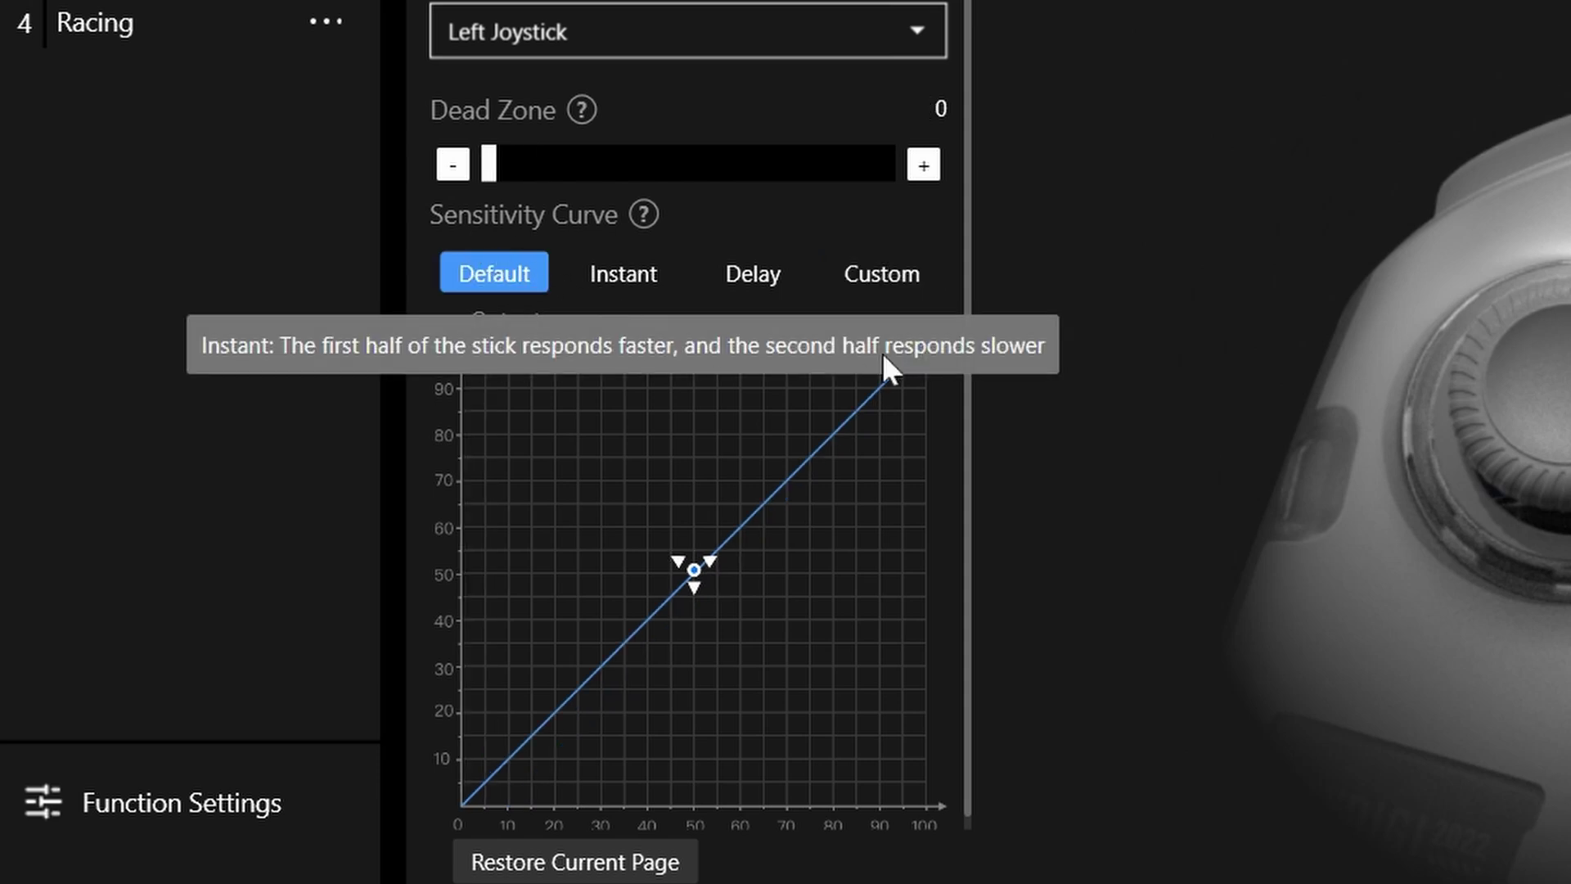
# Try a dead zone of 20, reset to Default, then drag the curve's start to X:0, about 18 output
pyautogui.moveTo(489, 168); pyautogui.dragTo(568, 170)
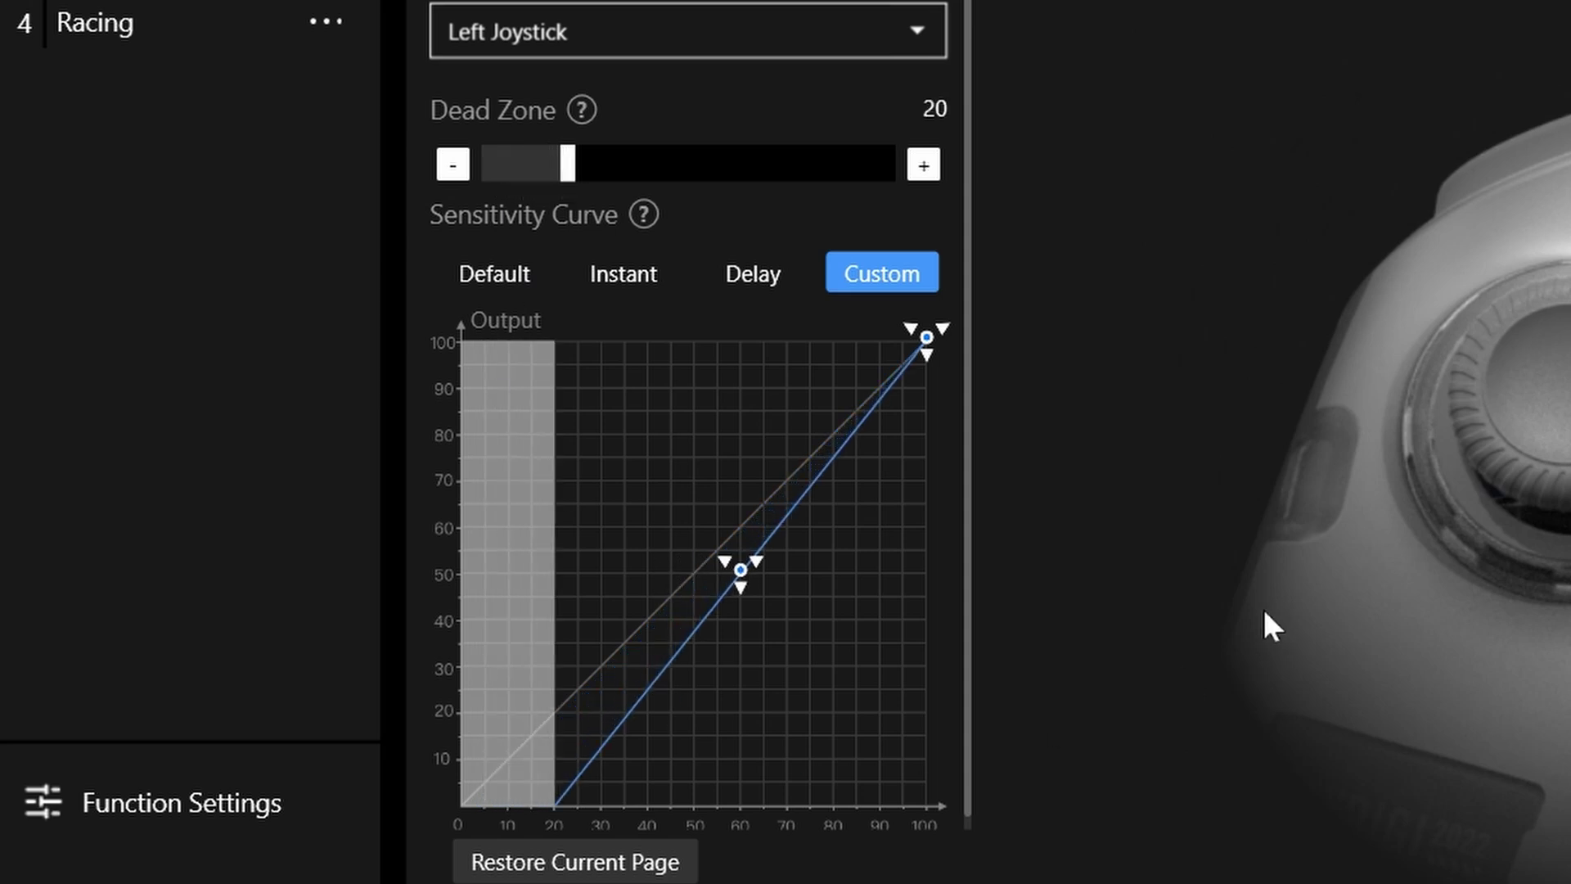
pyautogui.click(481, 279)
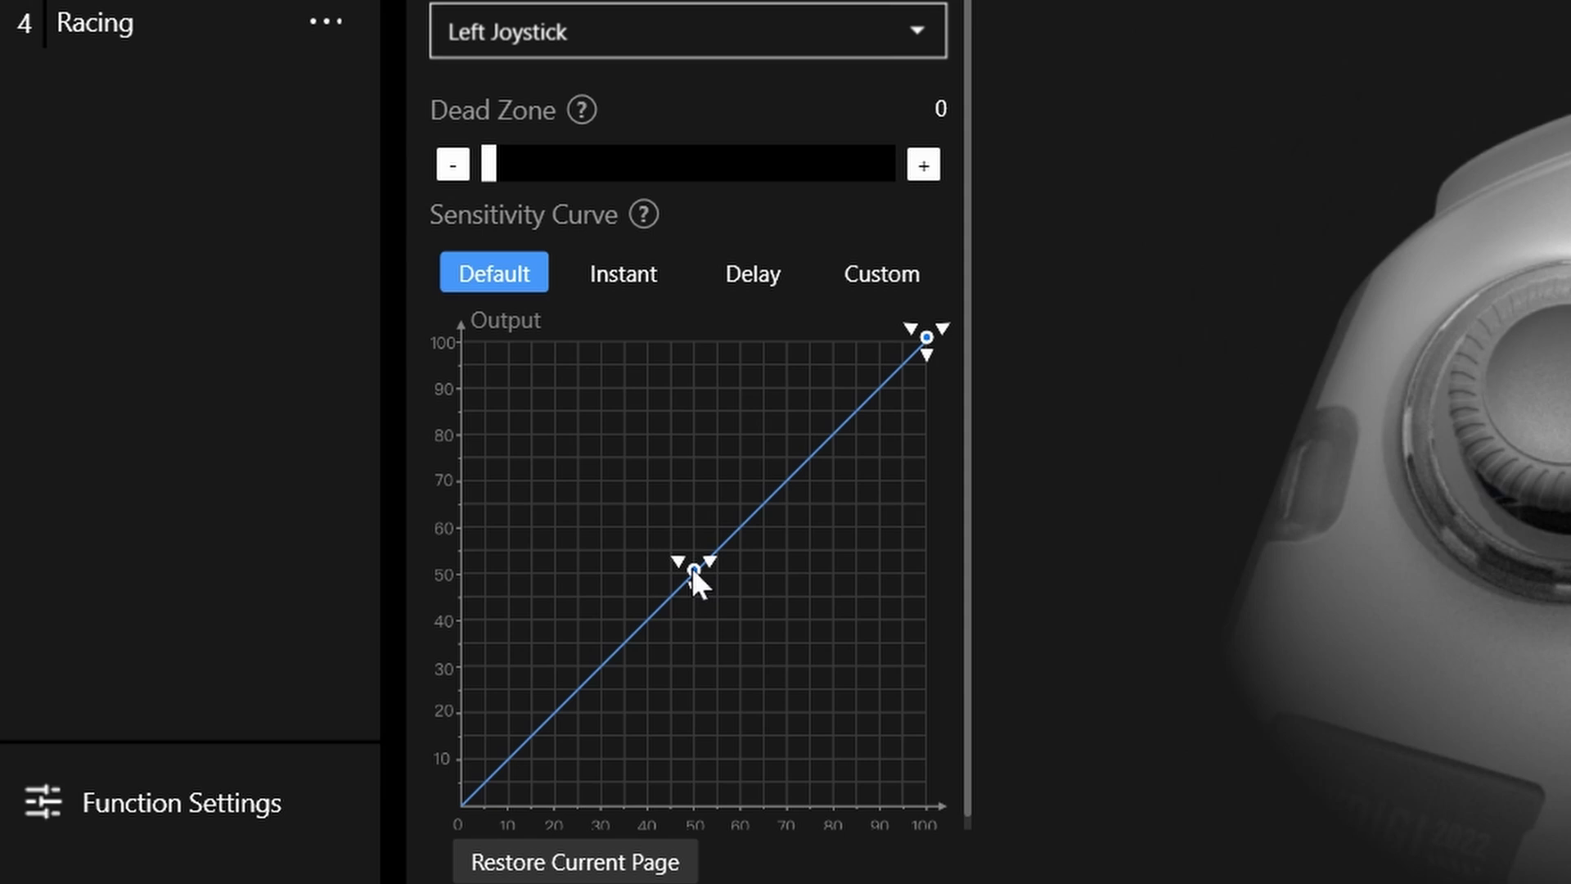
pyautogui.moveTo(693, 570); pyautogui.dragTo(371, 713)
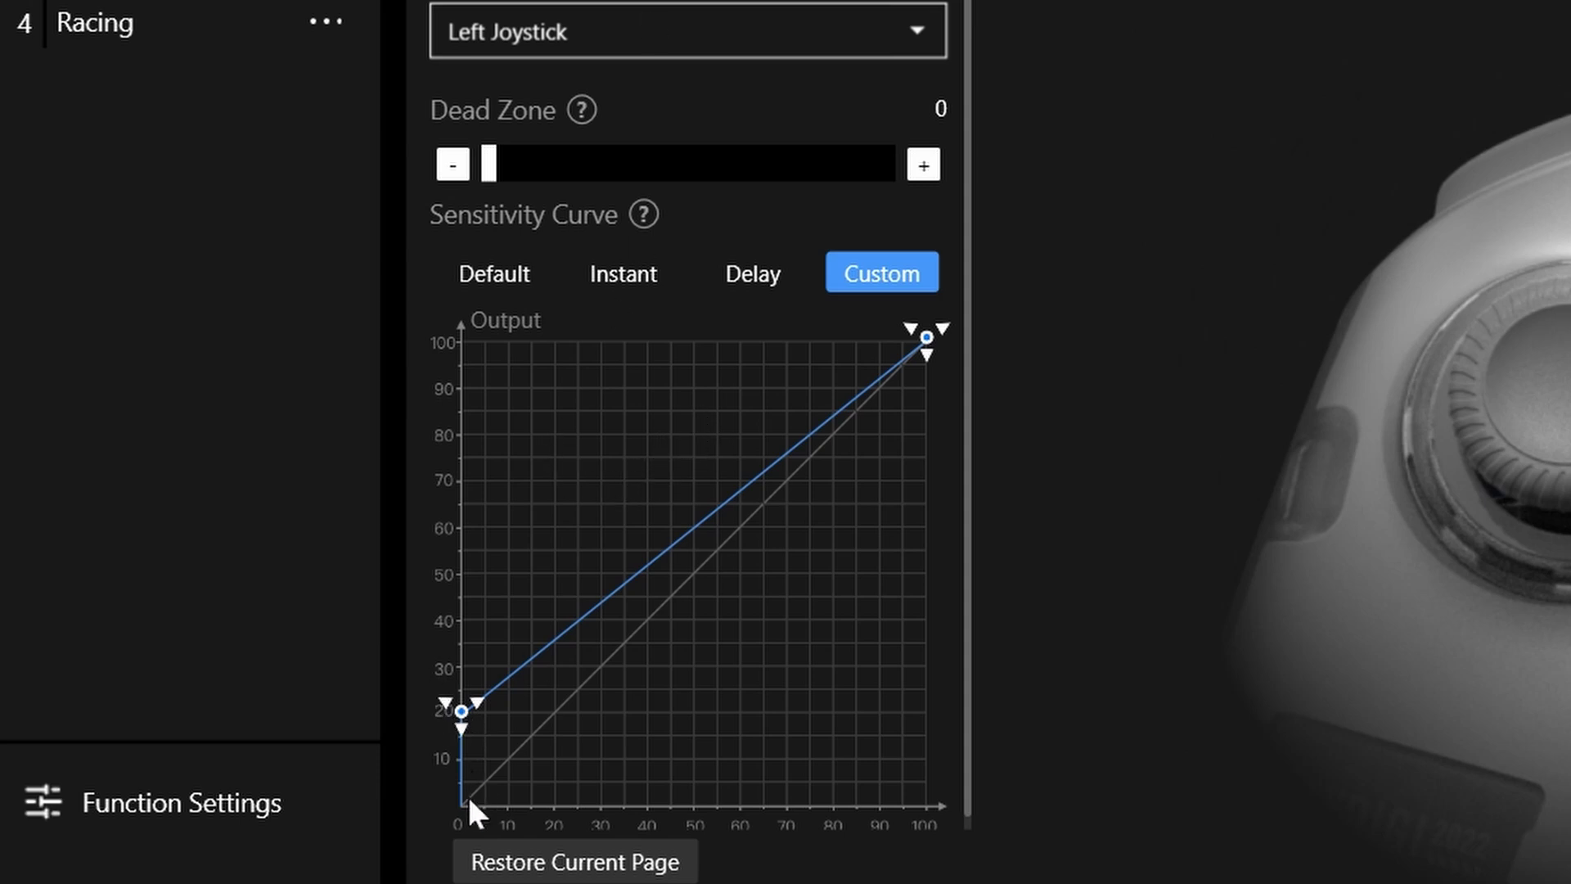
# Fine-tune the left curve's start point, settling it at X:0 with 20 output
pyautogui.moveTo(472, 713); pyautogui.dragTo(459, 817)
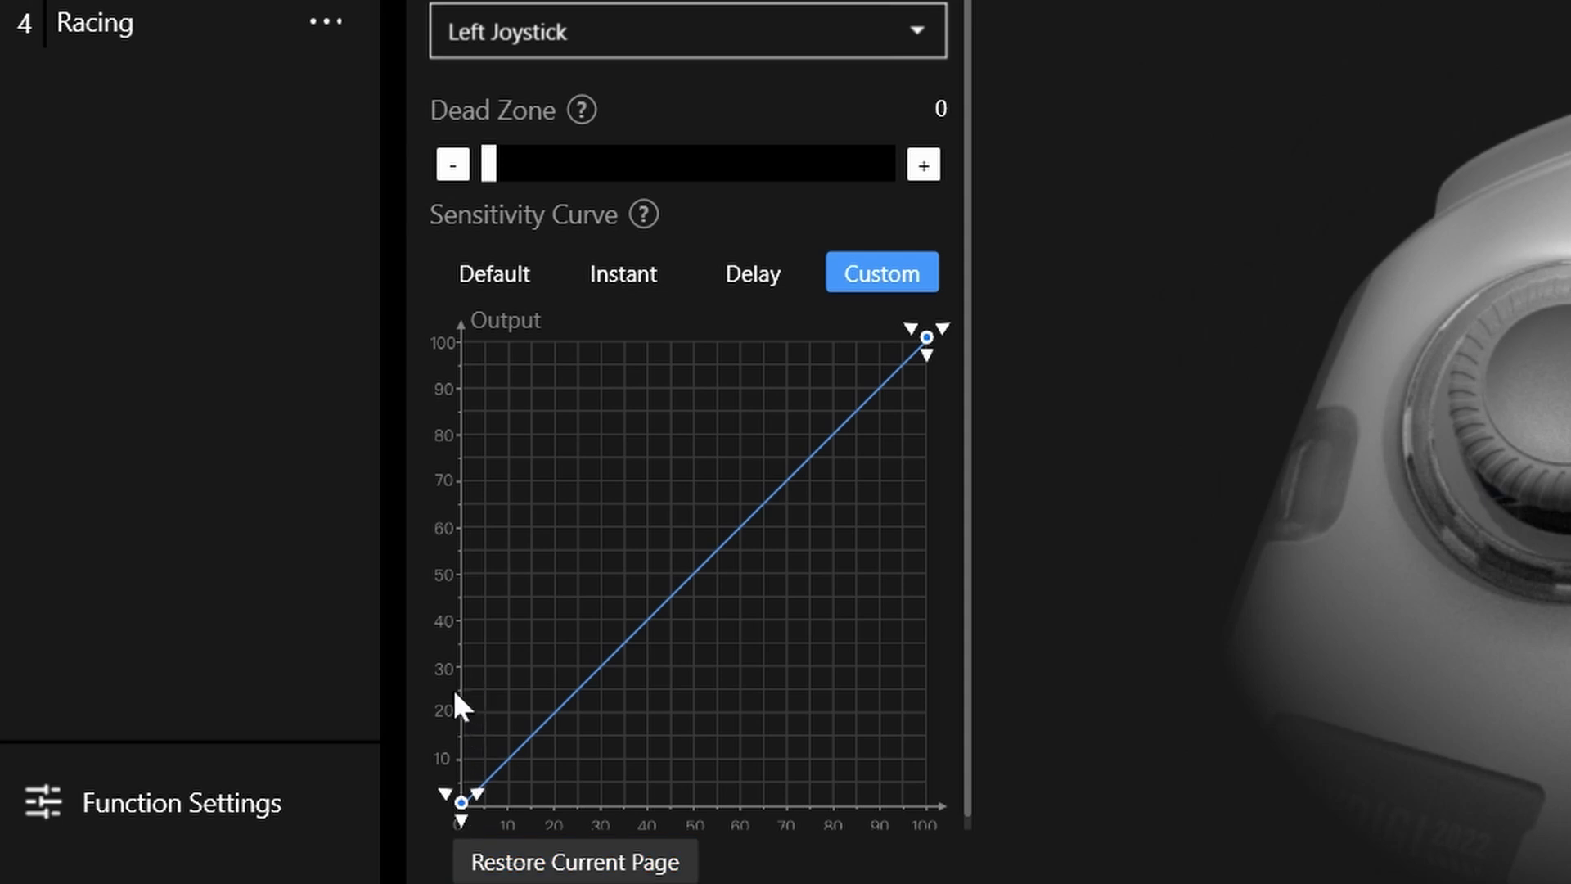
pyautogui.moveTo(456, 802); pyautogui.dragTo(456, 714)
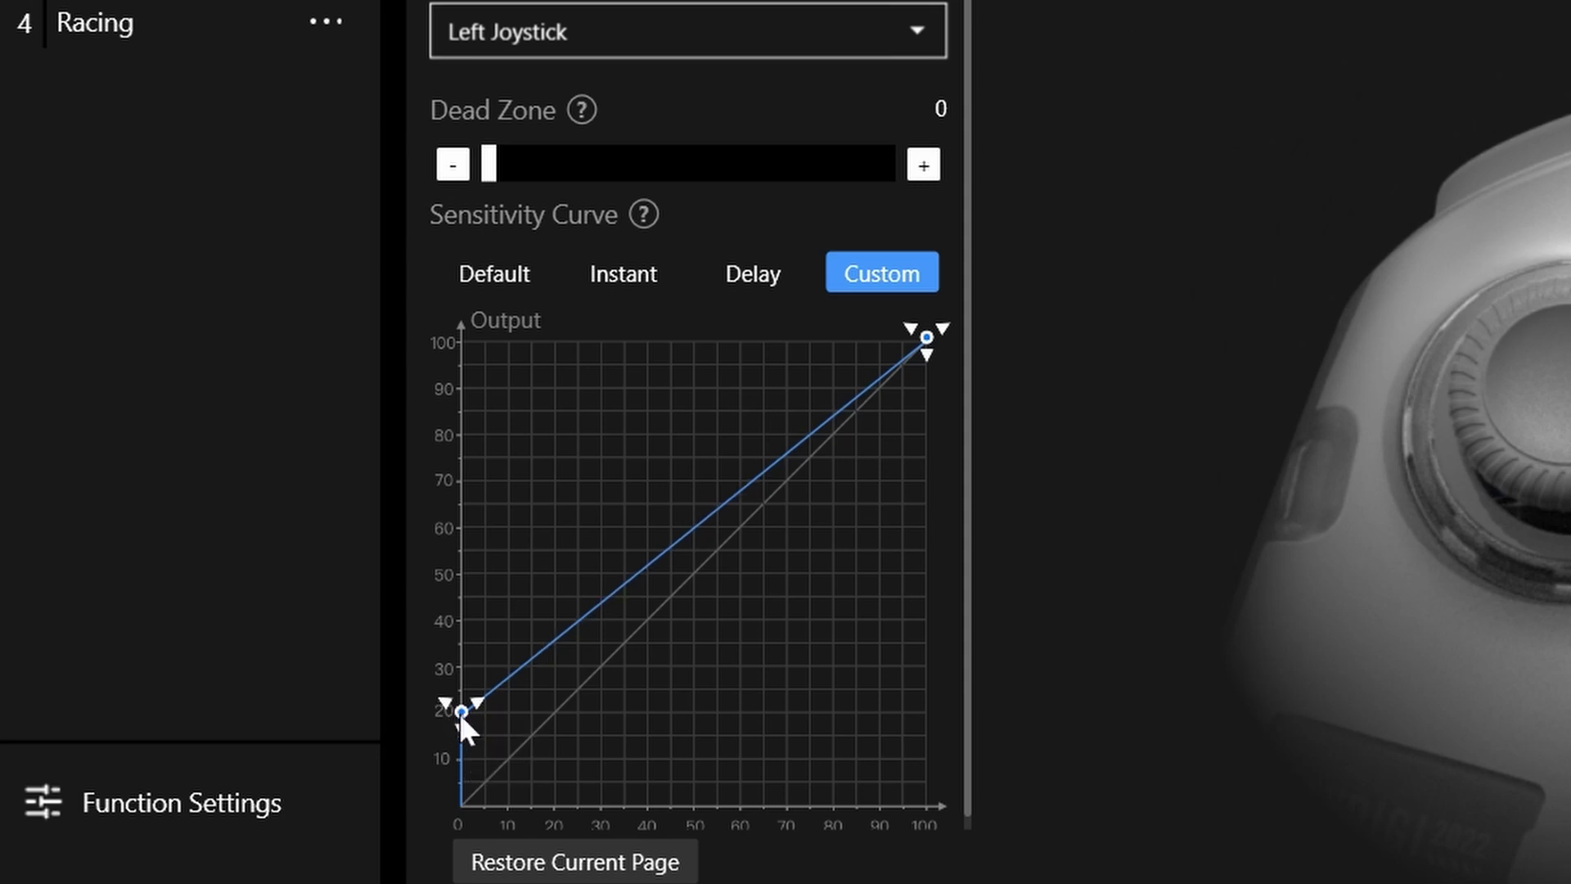
pyautogui.moveTo(460, 709)
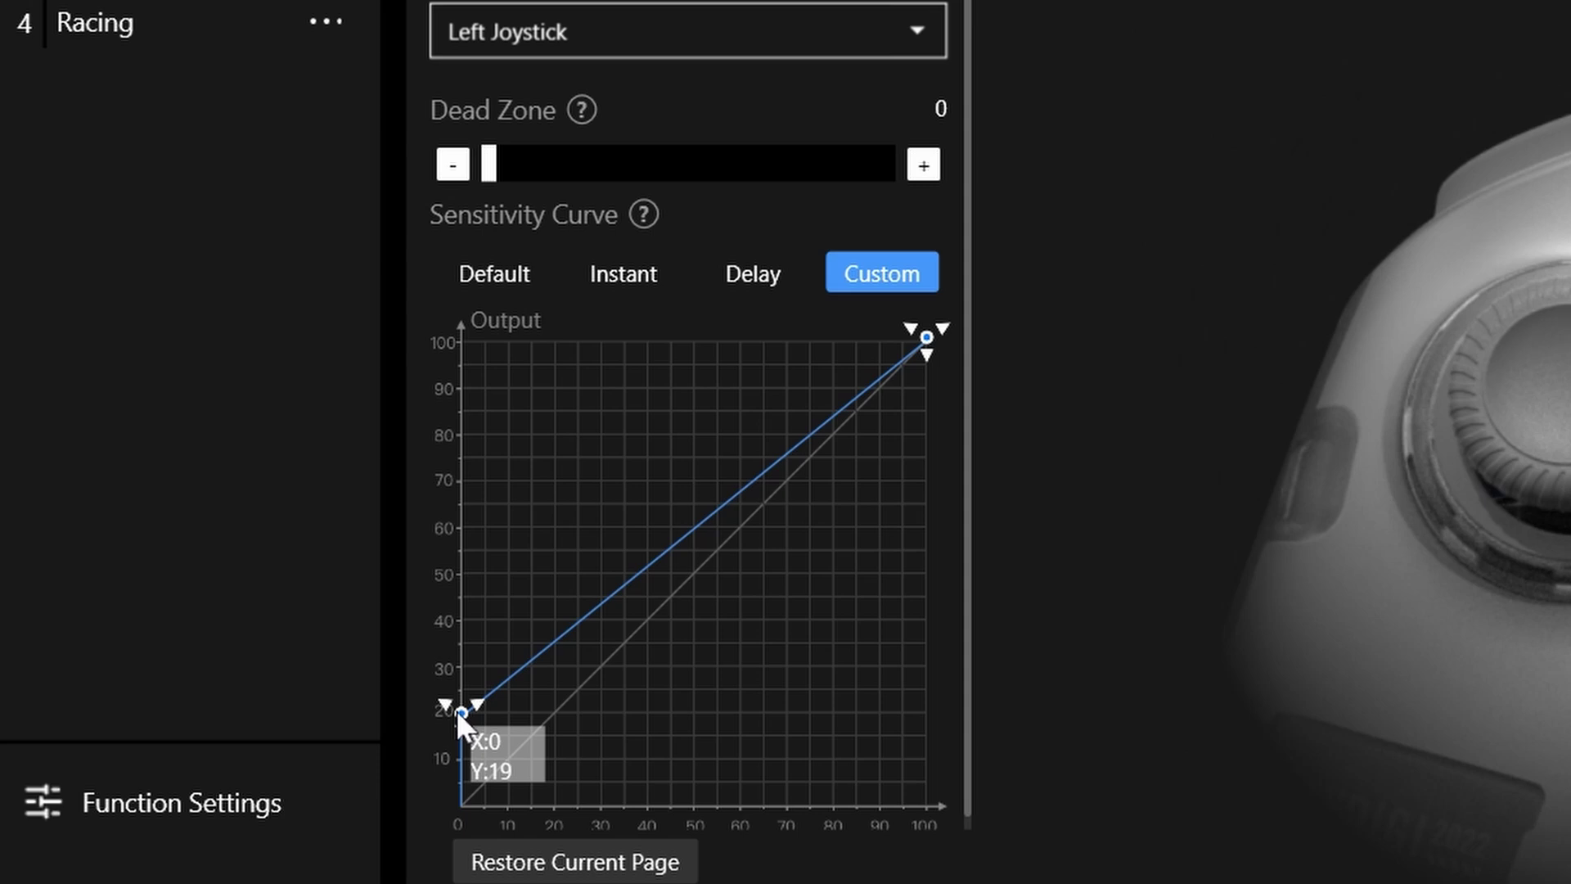
pyautogui.moveTo(453, 710); pyautogui.dragTo(455, 740)
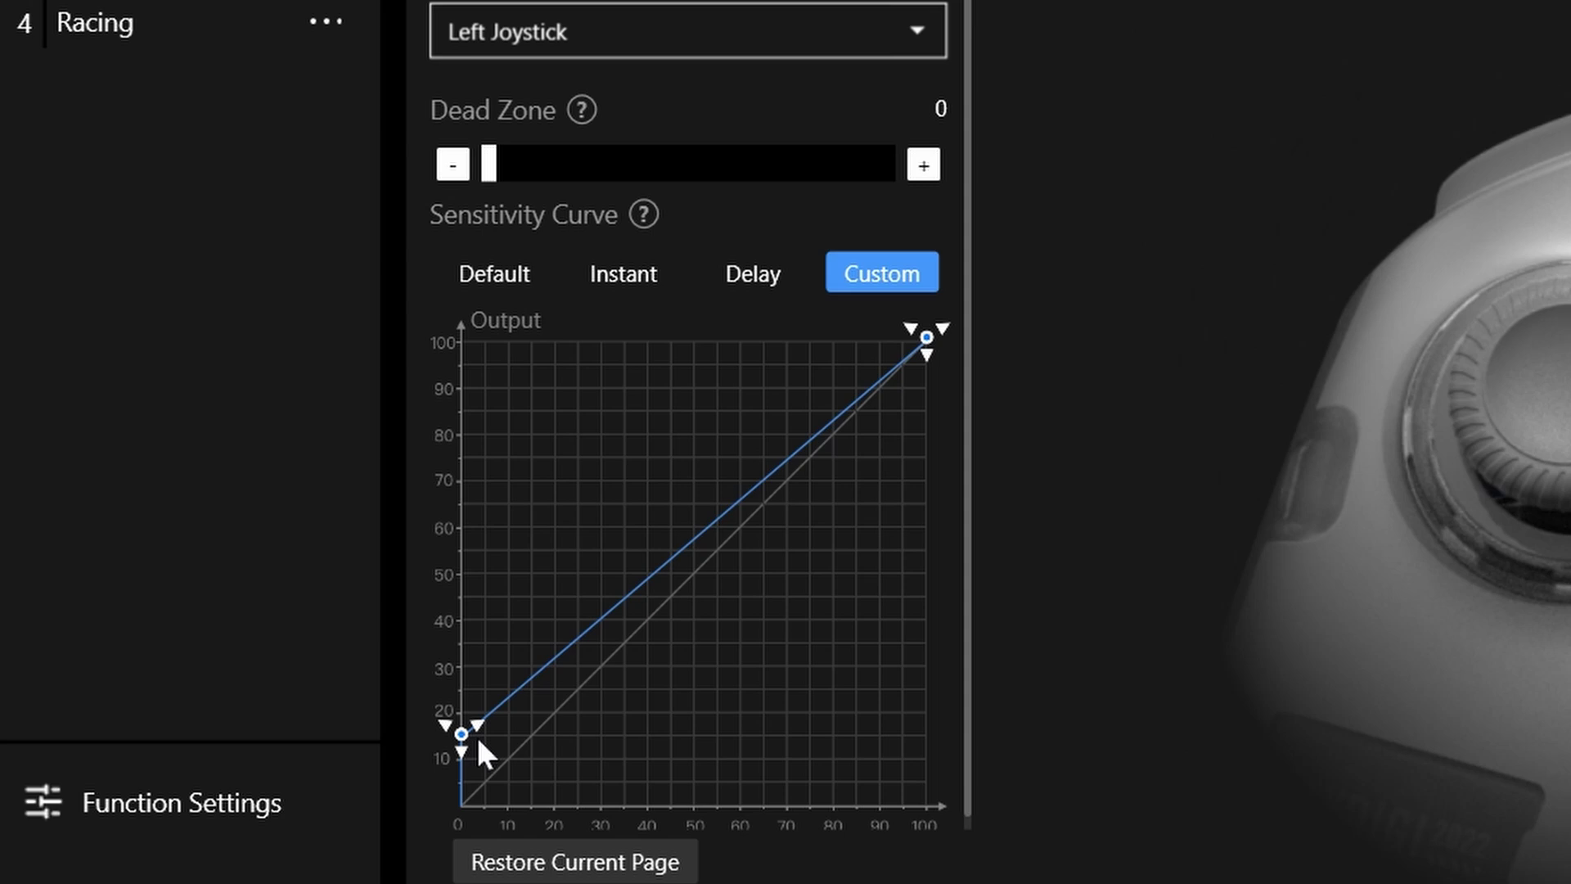
pyautogui.moveTo(463, 734); pyautogui.dragTo(447, 713)
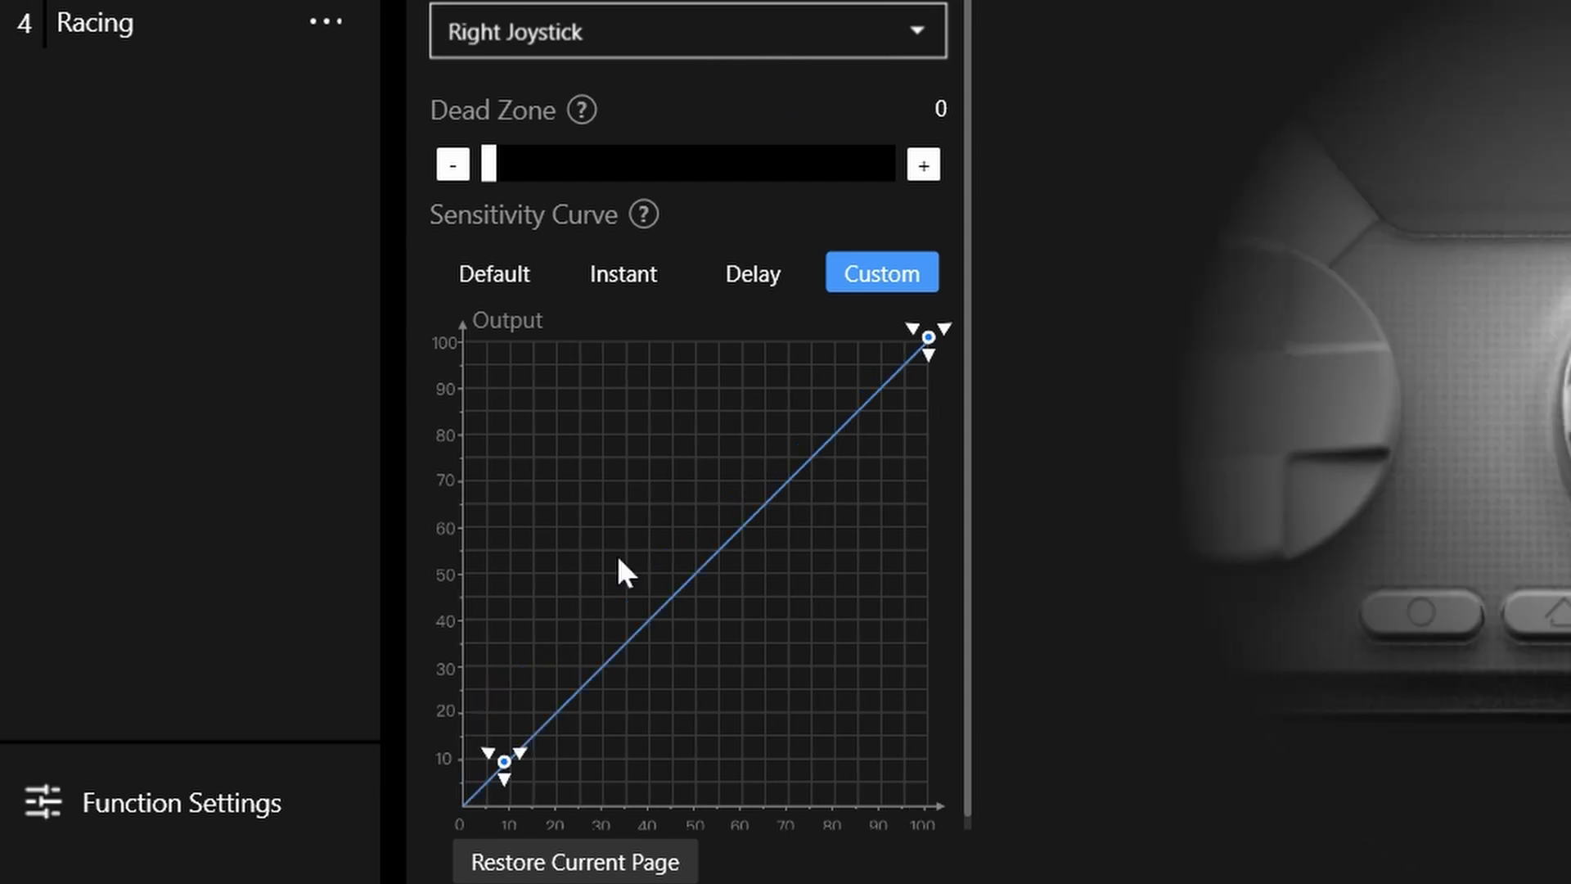
# Drag the right joystick curve's lower-left point to X:0, Y:20
pyautogui.moveTo(506, 761); pyautogui.dragTo(414, 699)
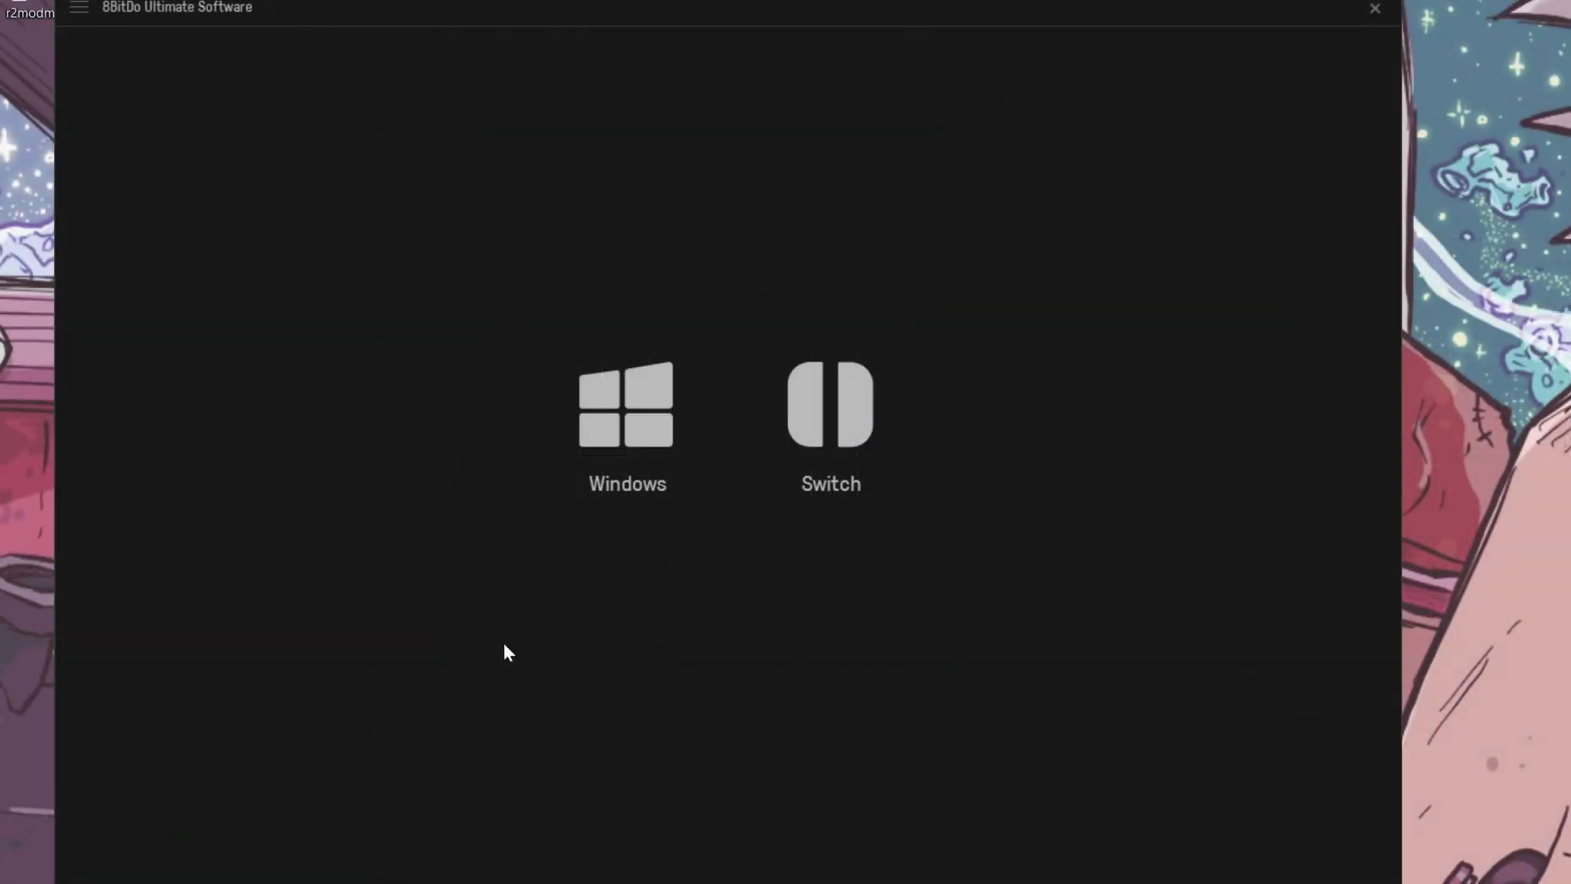
# Pick Windows mode, go to Sticks, and toggle Disable Deadzone off and back on
pyautogui.click(582, 421)
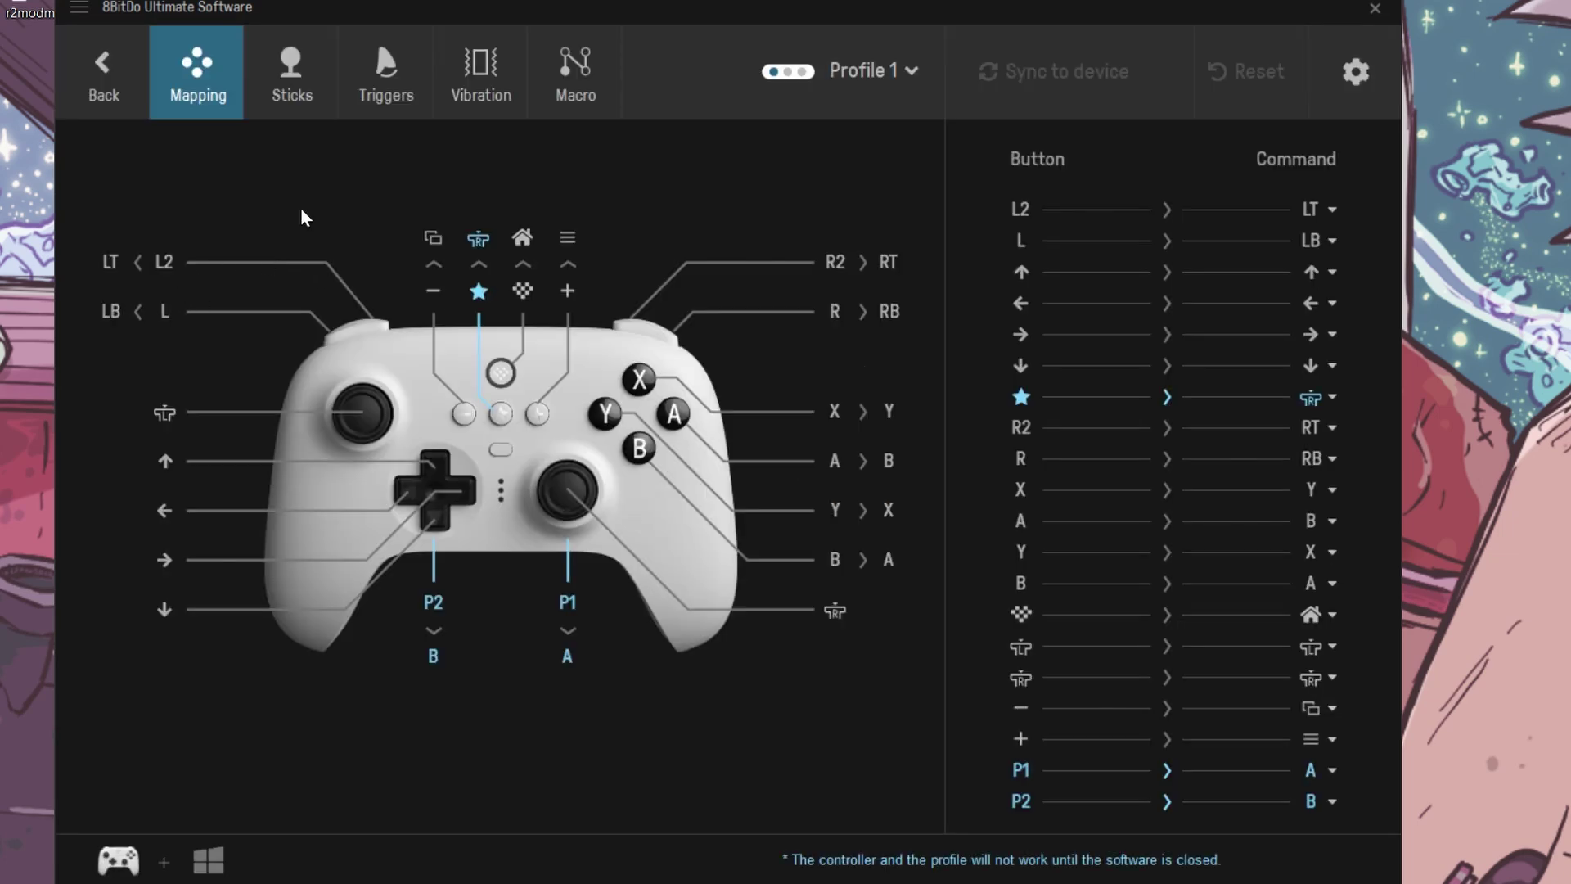
pyautogui.click(294, 82)
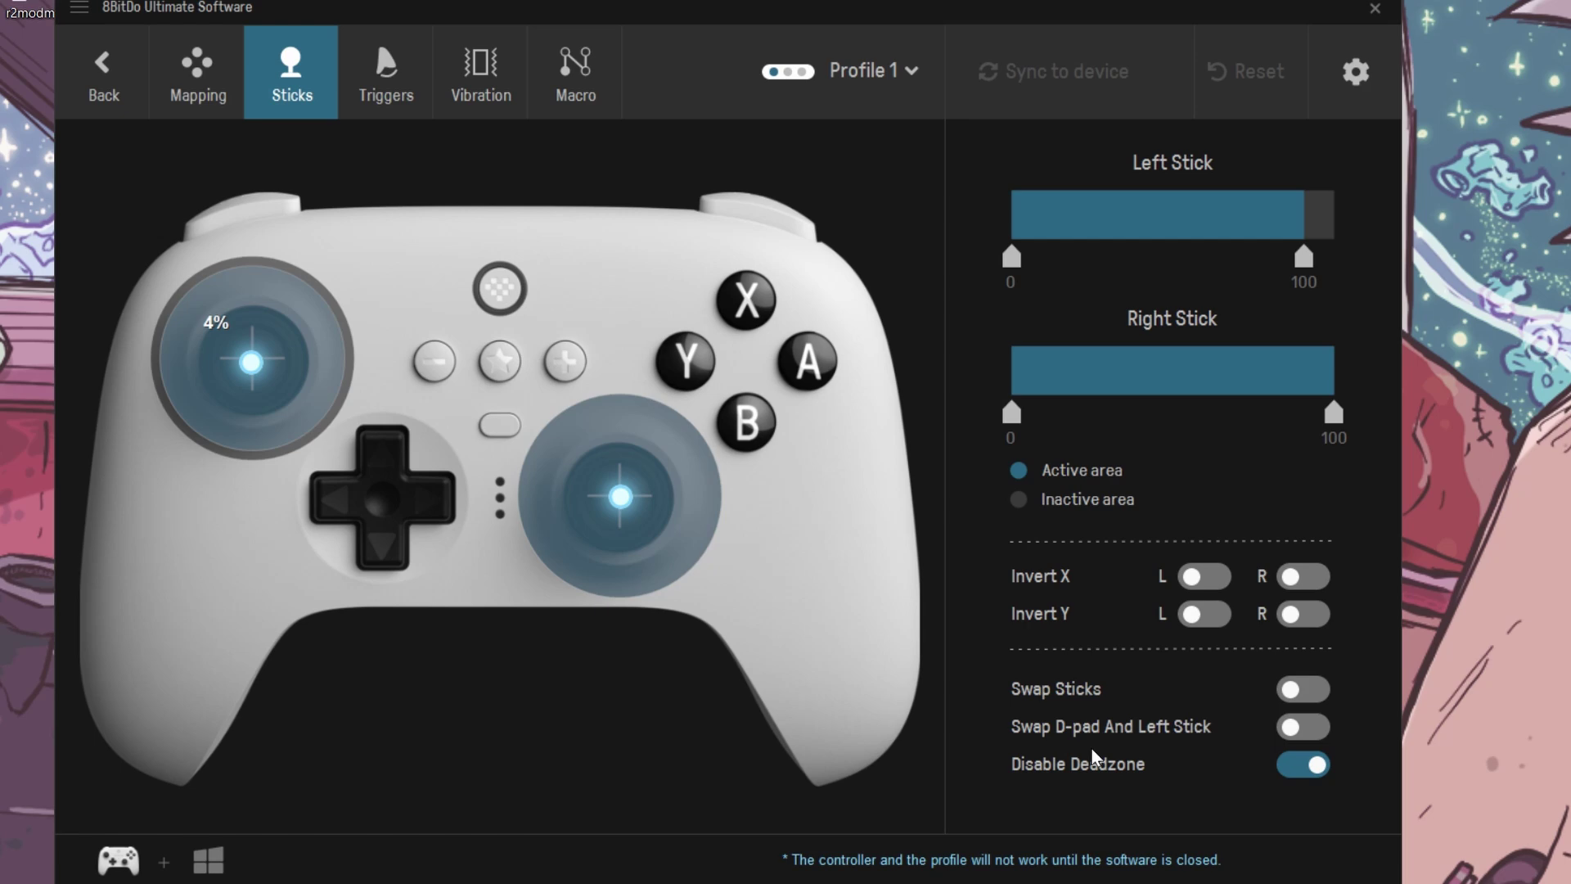
pyautogui.click(1301, 767)
pyautogui.click(1300, 769)
# Pull the Right Stick's 100 handle slightly left and shorten the Left Stick's maximum active range
pyautogui.moveTo(1334, 421); pyautogui.dragTo(1271, 422)
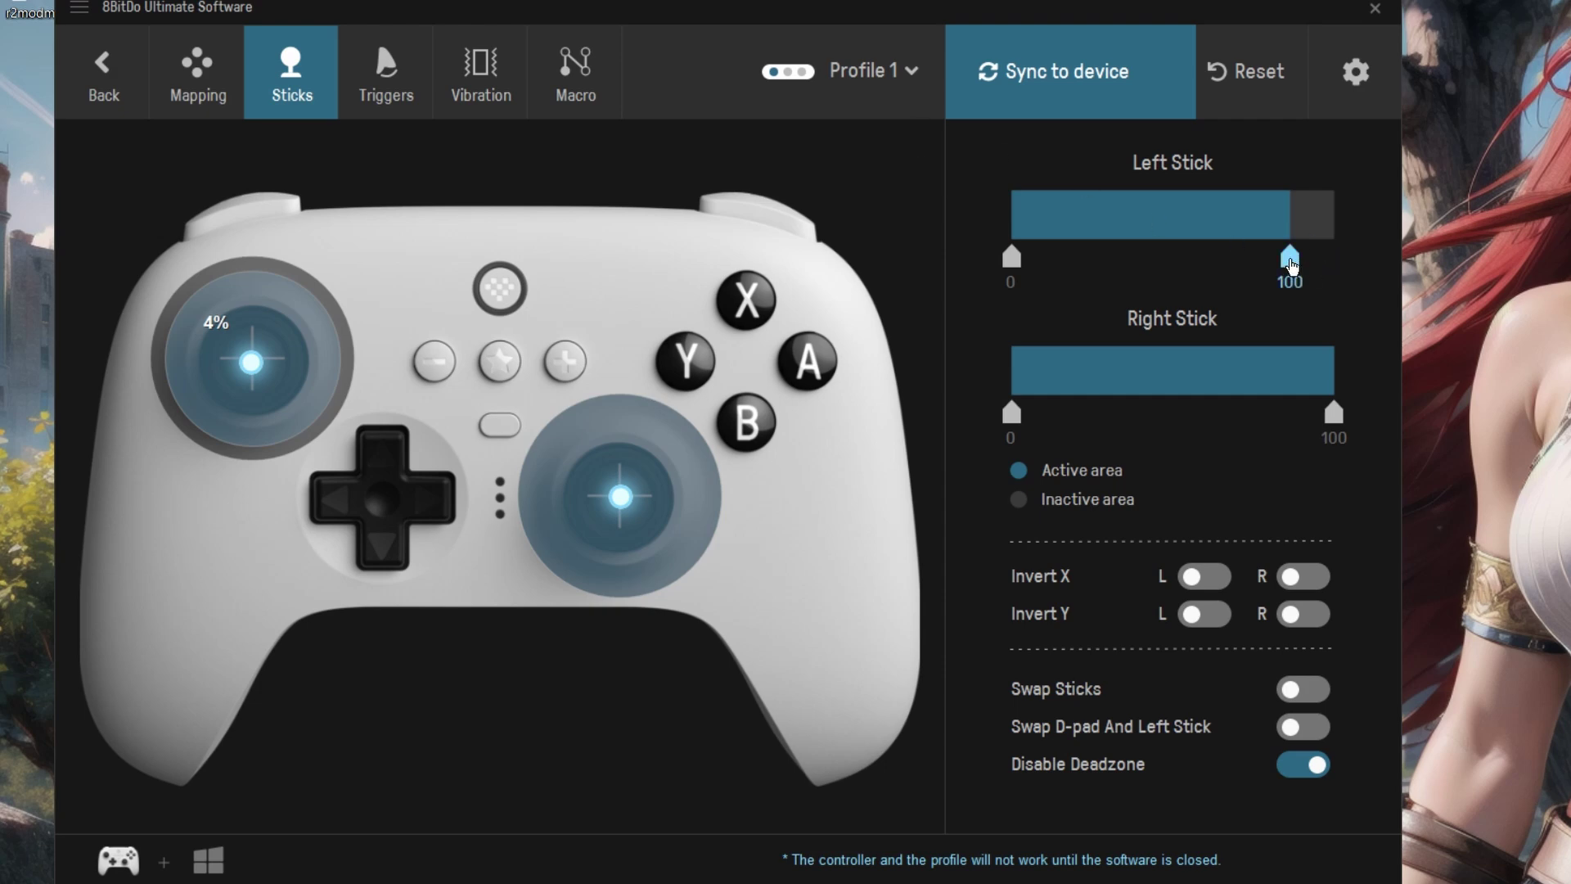
pyautogui.moveTo(1290, 256); pyautogui.dragTo(1278, 261)
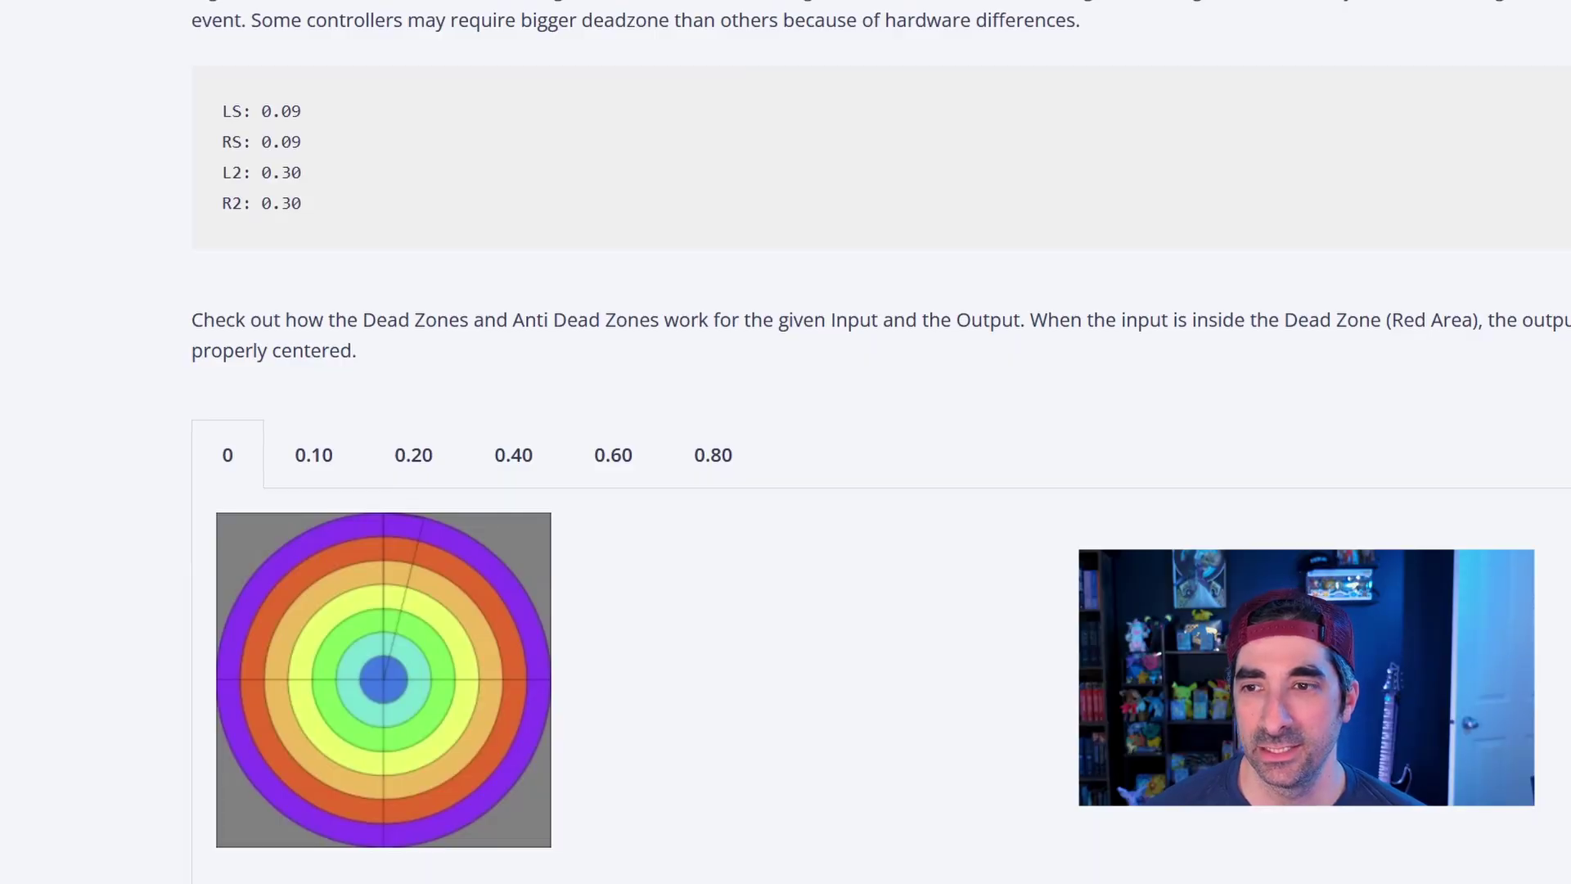
# Scroll to the Anti-Deadzone section and compare the 0.10, 0.20 and 0.40 ring examples, ending on 0.20
pyautogui.scroll(-7, 866, 473)
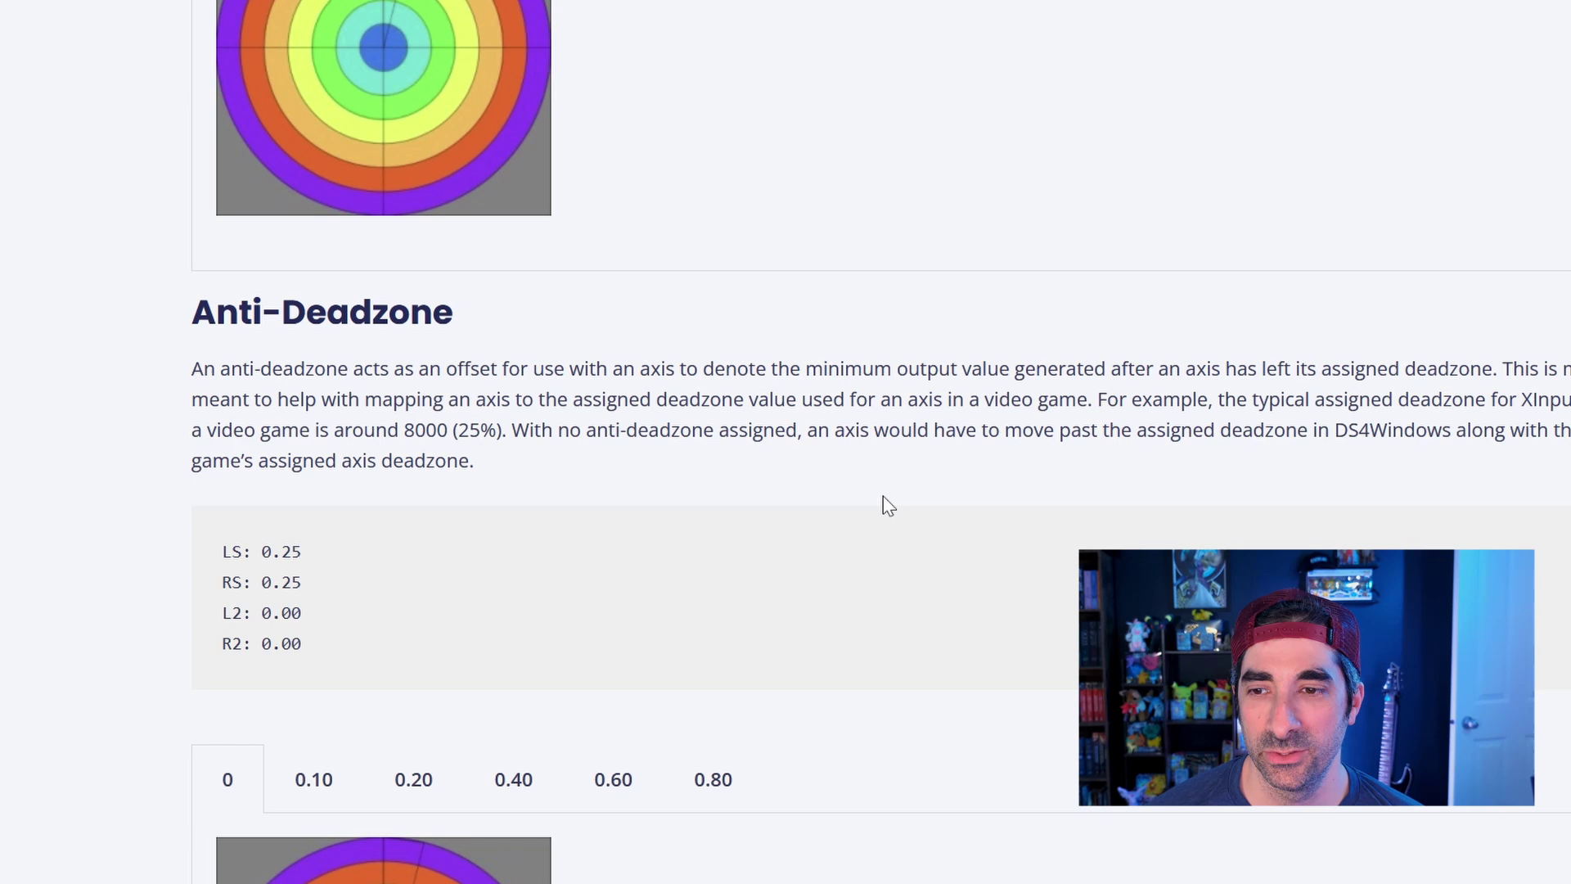
pyautogui.scroll(-3, 807, 483)
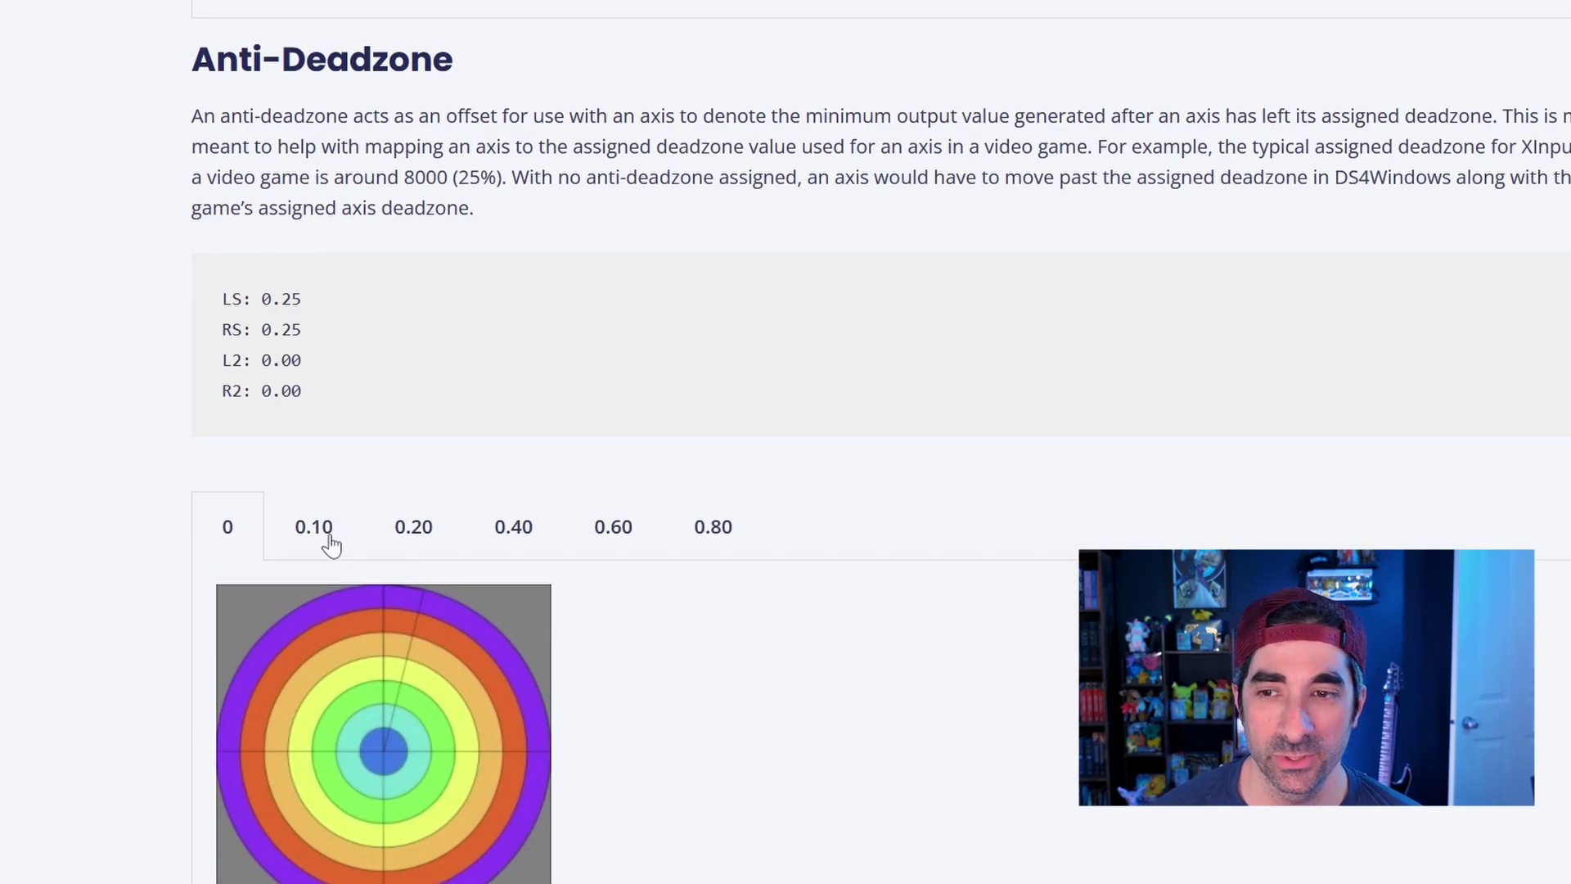
pyautogui.scroll(-3, 344, 509)
pyautogui.click(316, 296)
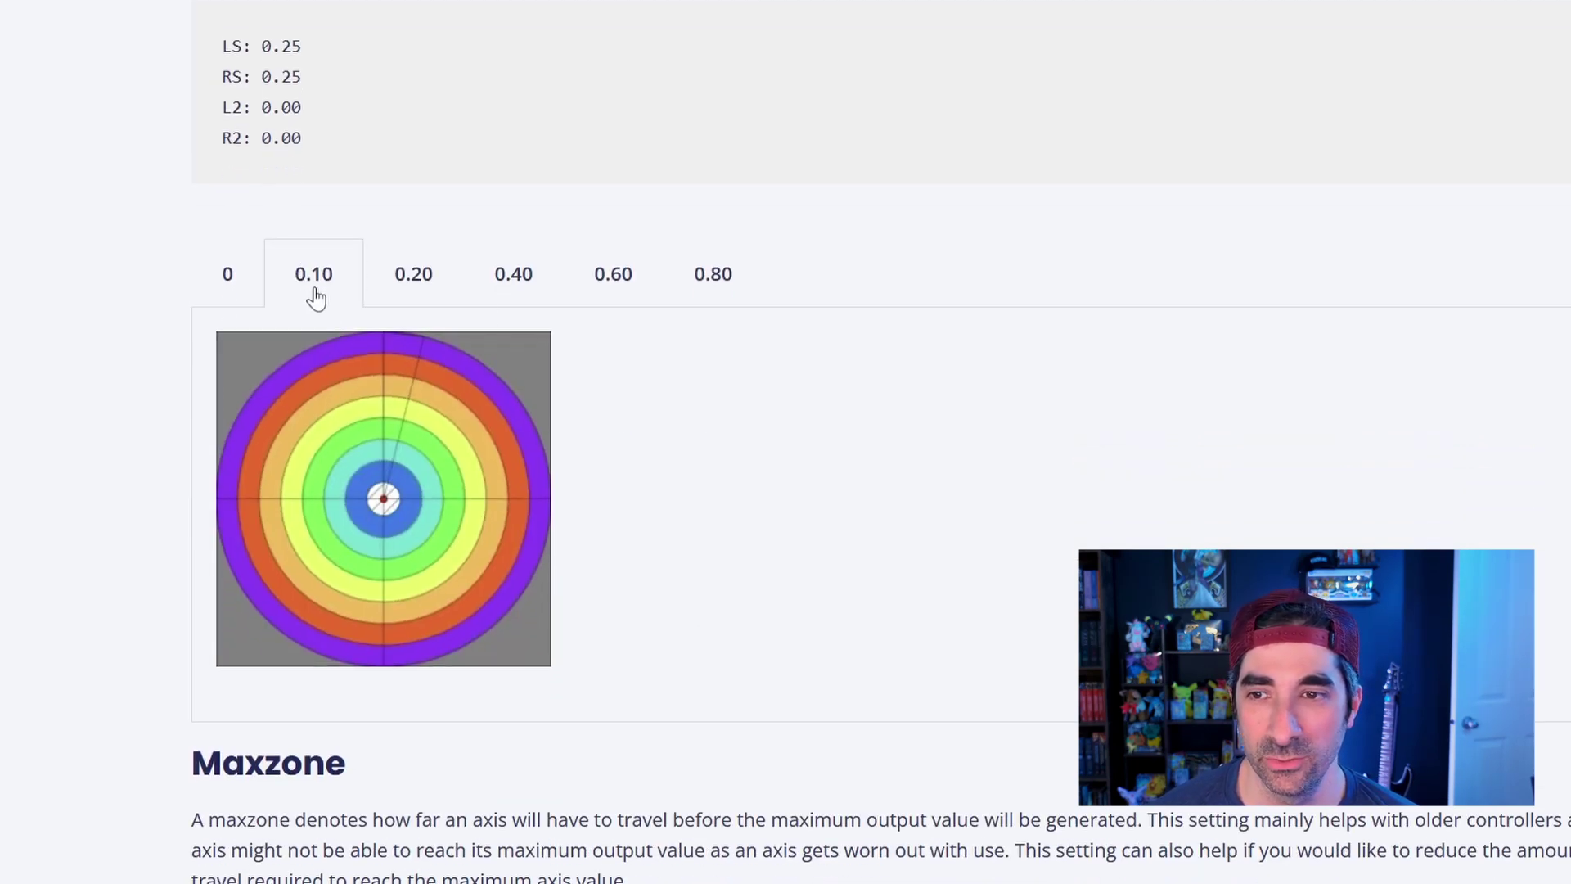
pyautogui.click(405, 295)
pyautogui.click(505, 291)
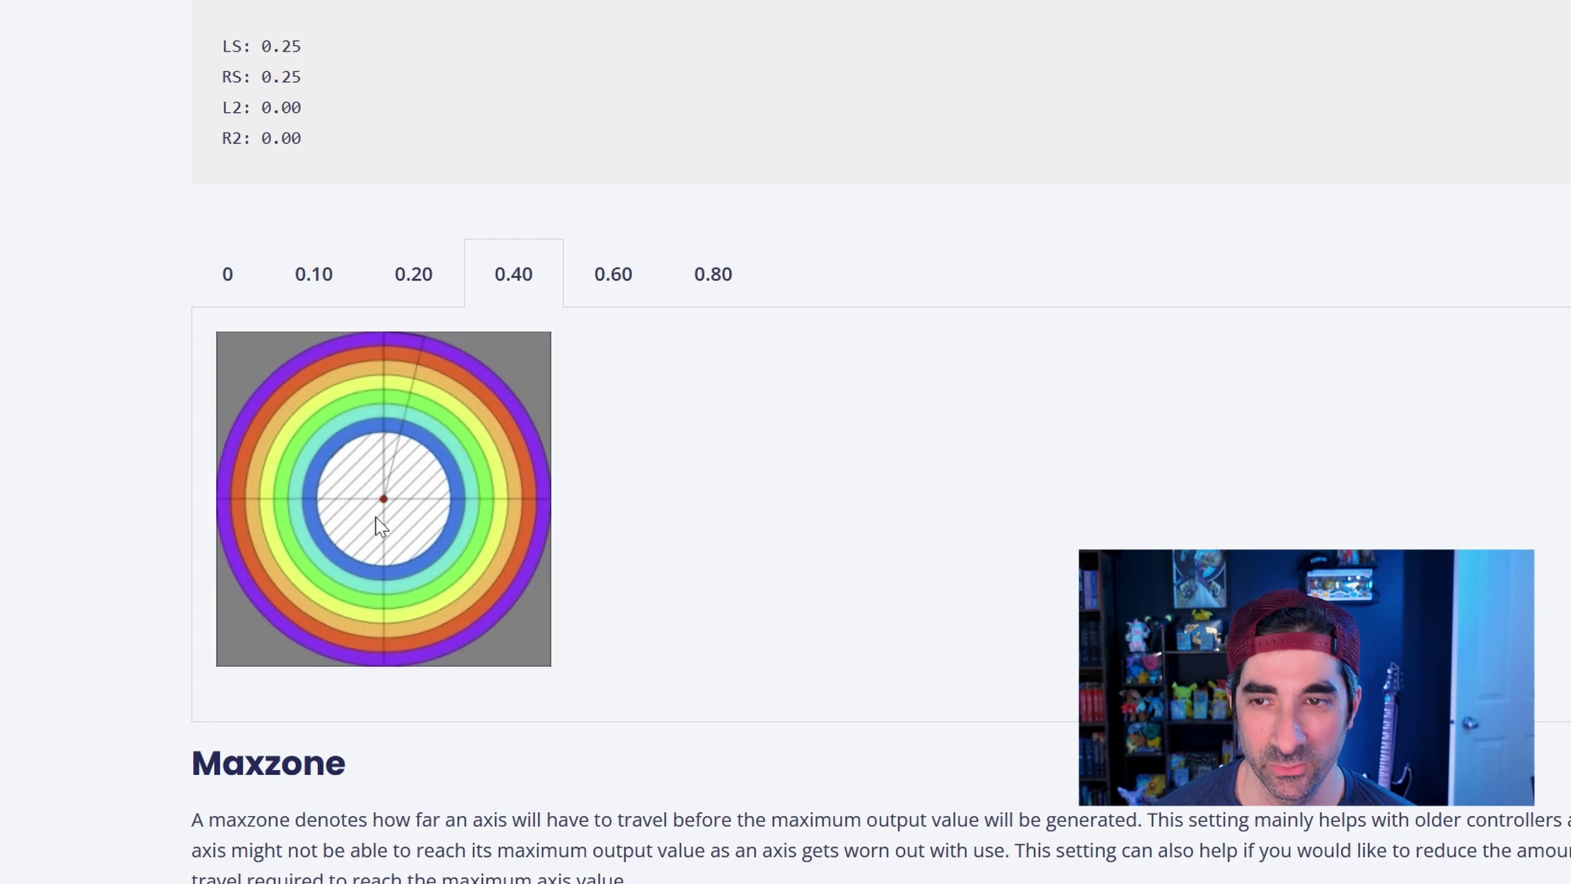
pyautogui.click(410, 288)
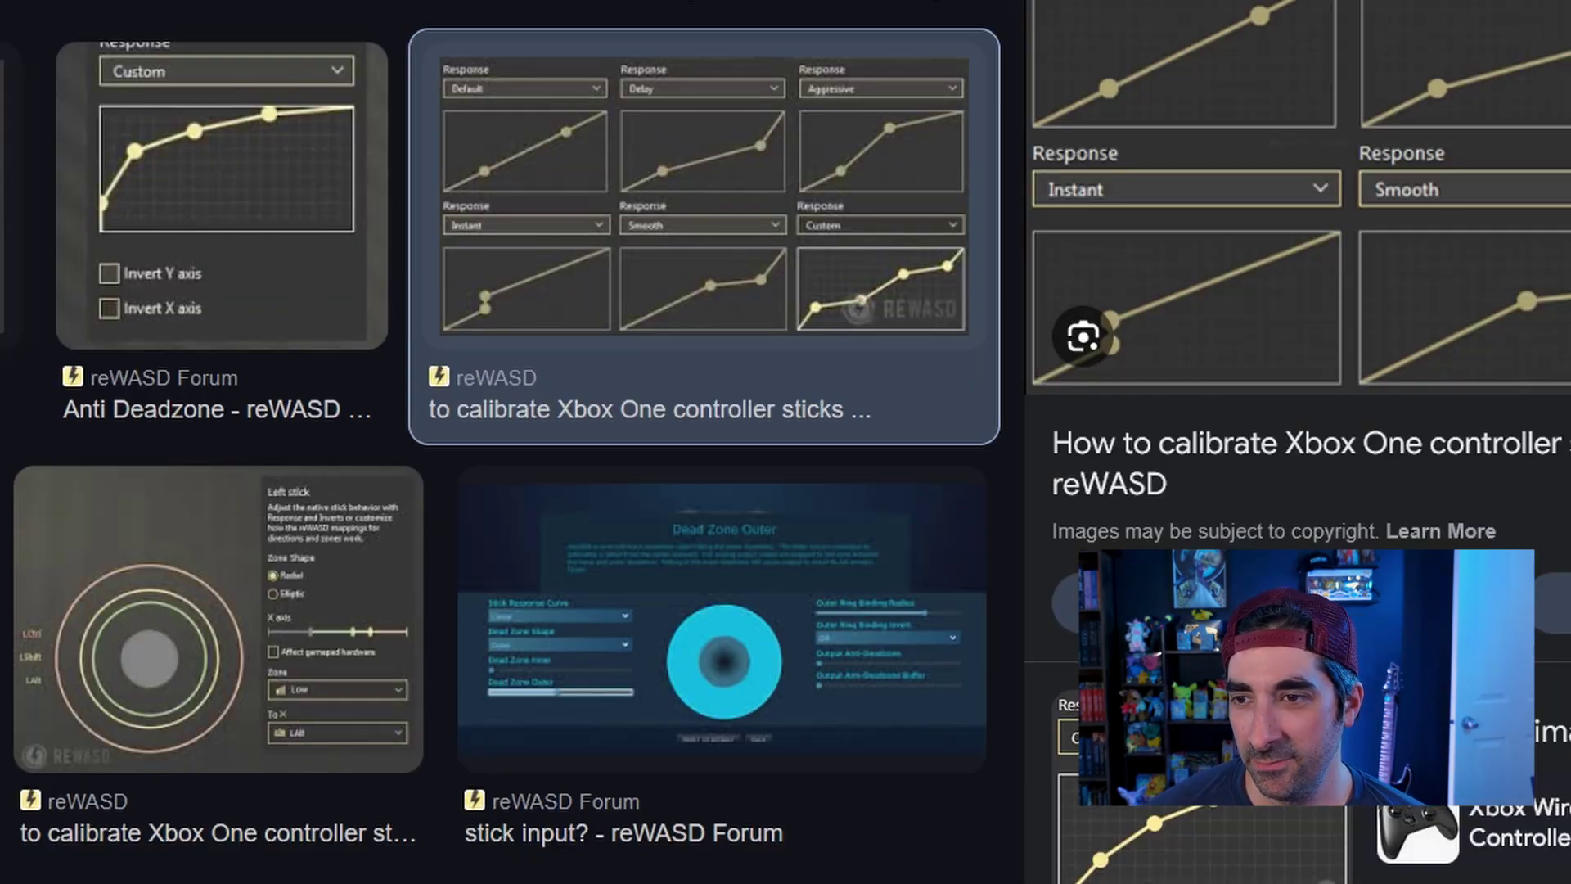
# Open the reWASD image result on calibrating Xbox One controller sticks
pyautogui.scroll(2, 413, 278)
pyautogui.scroll(-2, 501, 442)
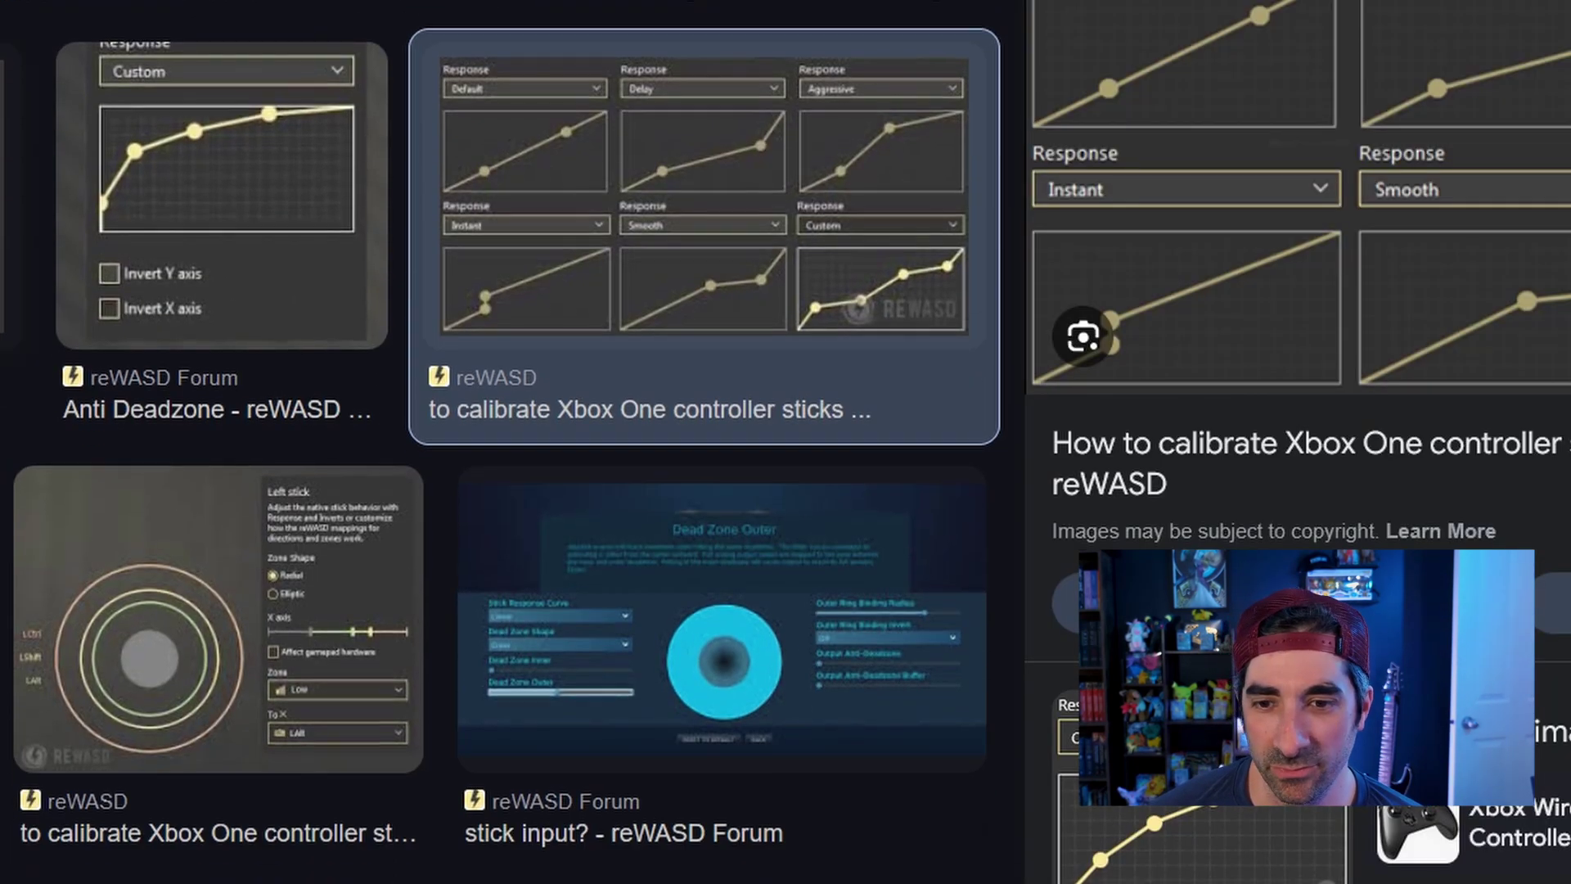
pyautogui.scroll(2, 501, 442)
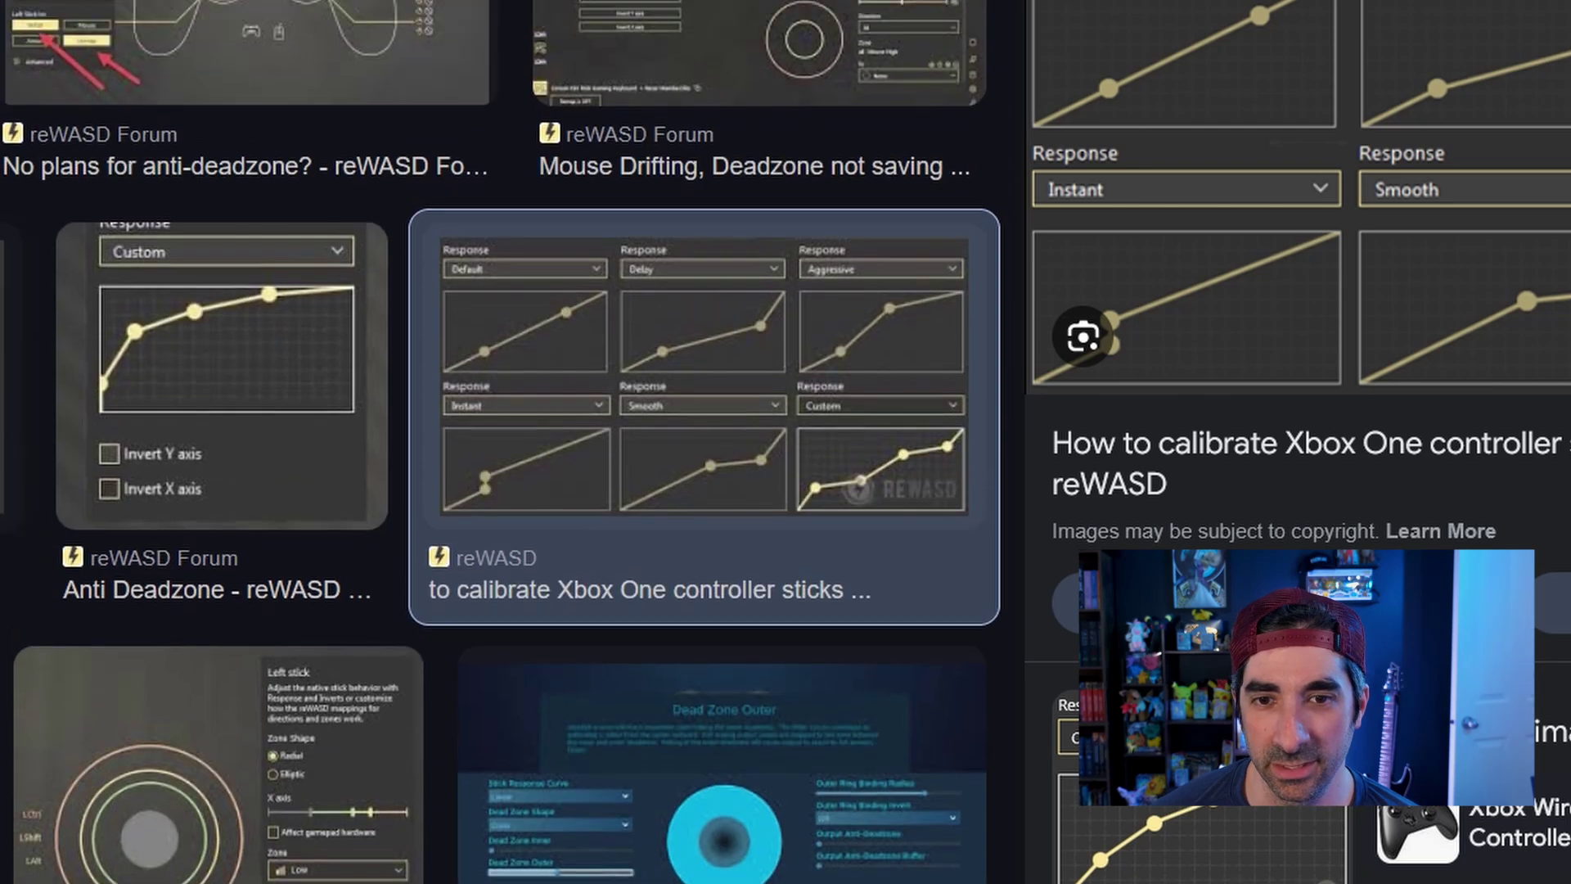
pyautogui.scroll(4, 501, 442)
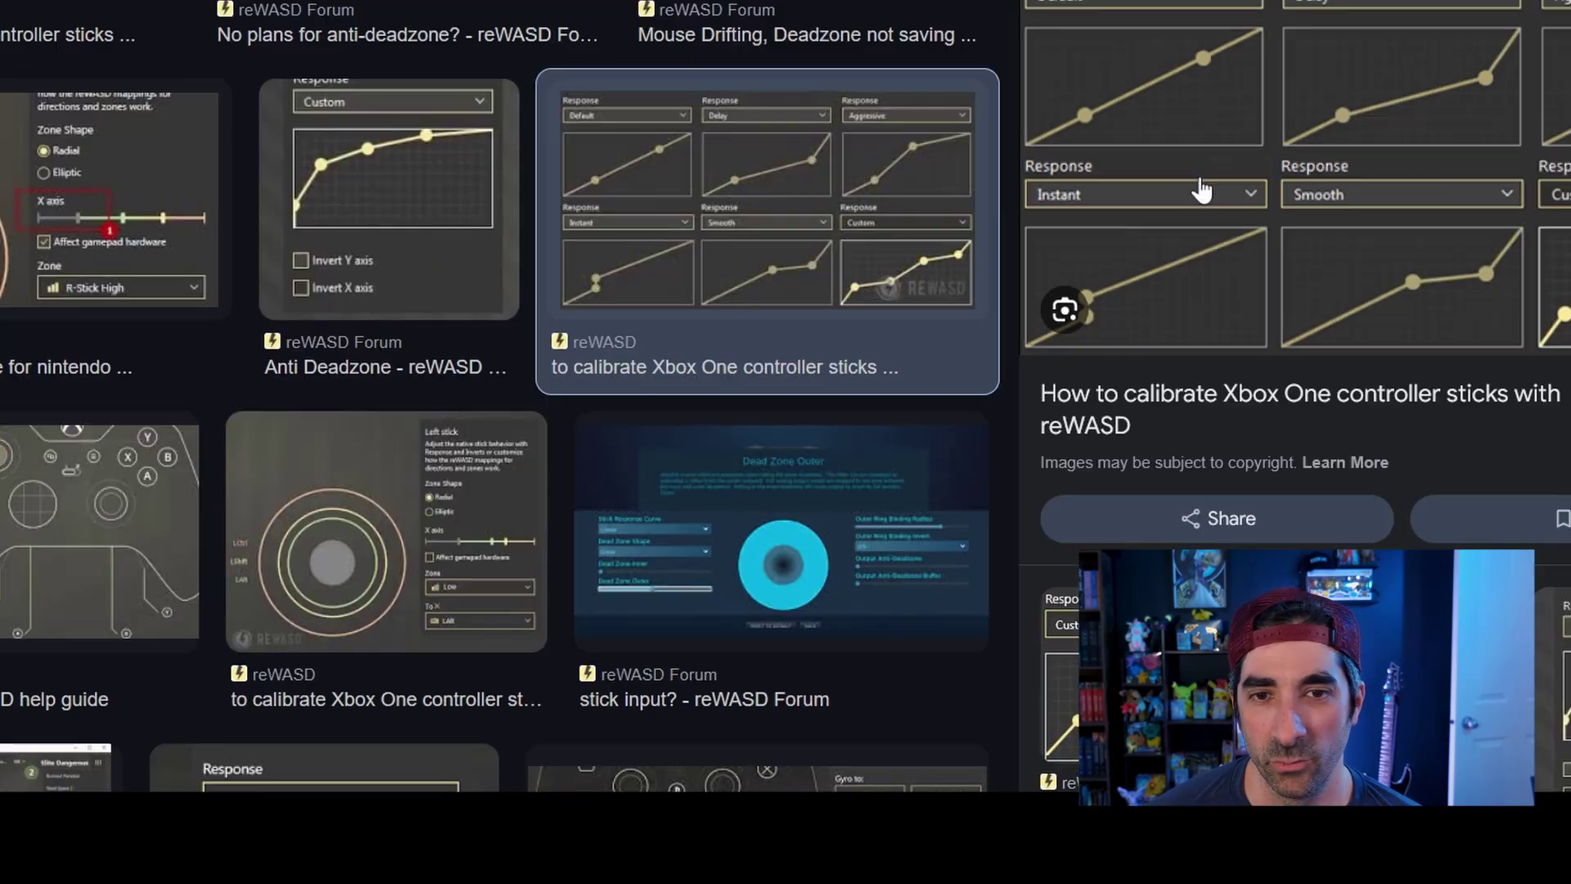
pyautogui.click(1097, 149)
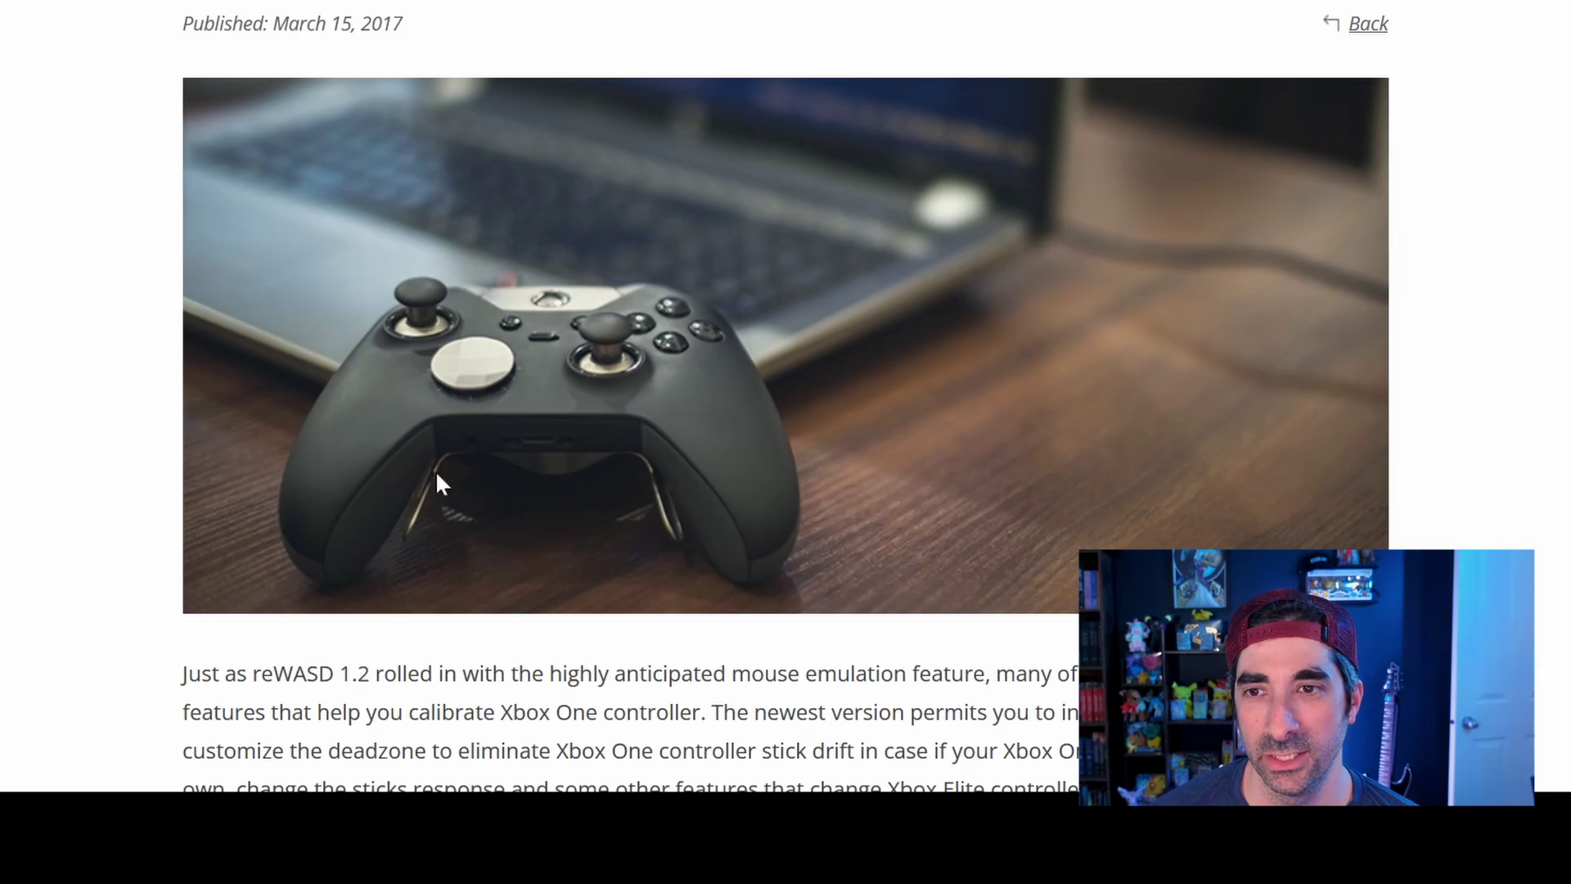
# Scroll the article to the 'Change stick response settings' curve comparison
pyautogui.scroll(-20, 669, 445)
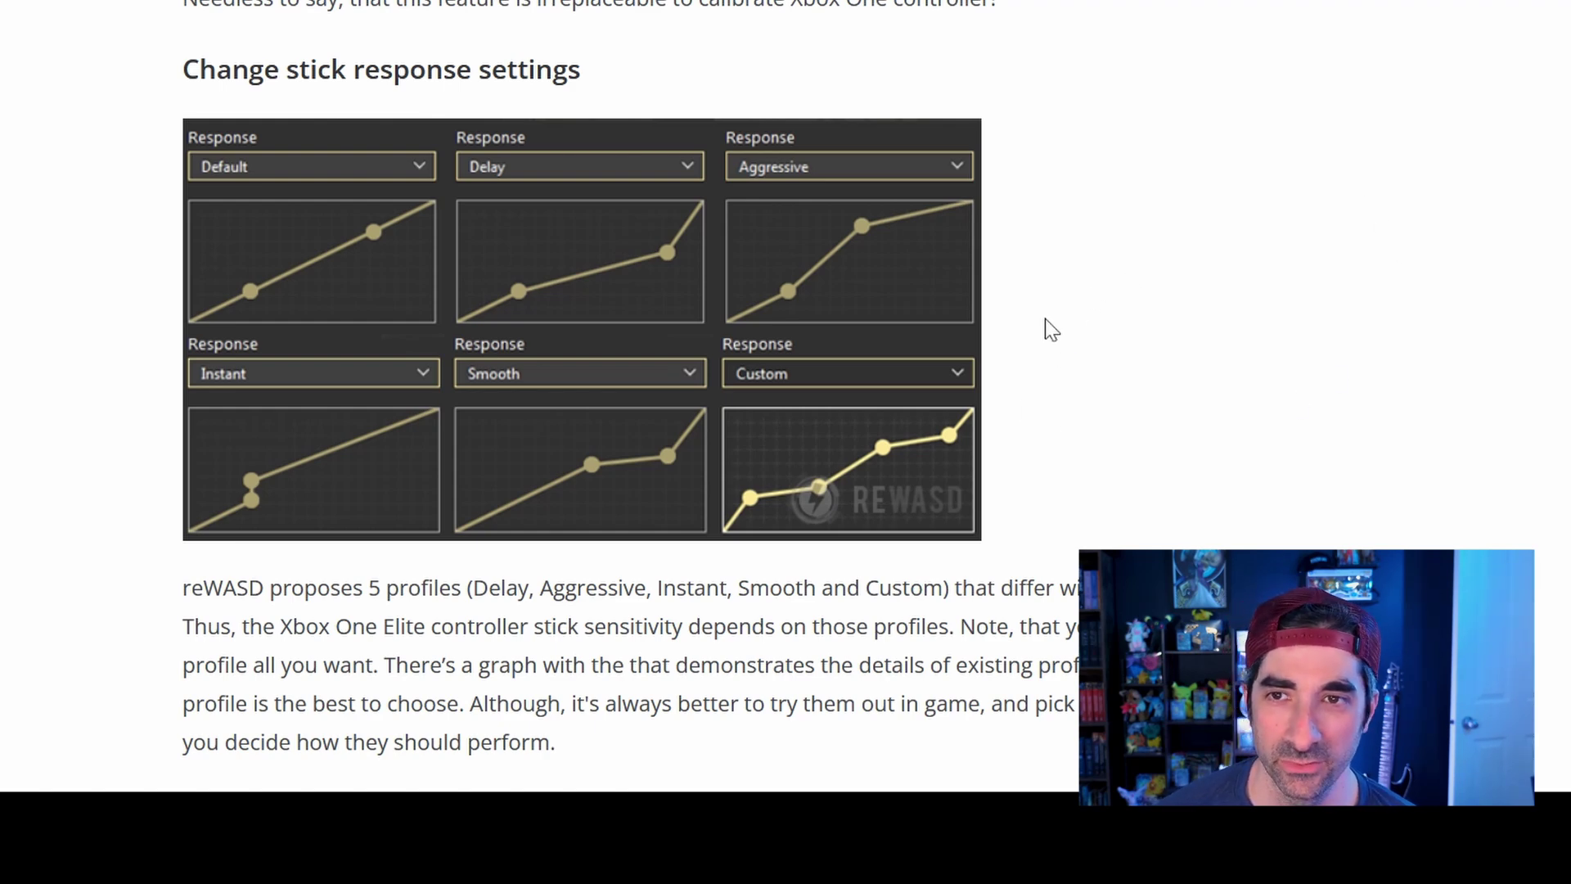
pyautogui.scroll(-3, 1064, 393)
pyautogui.scroll(1, 1075, 449)
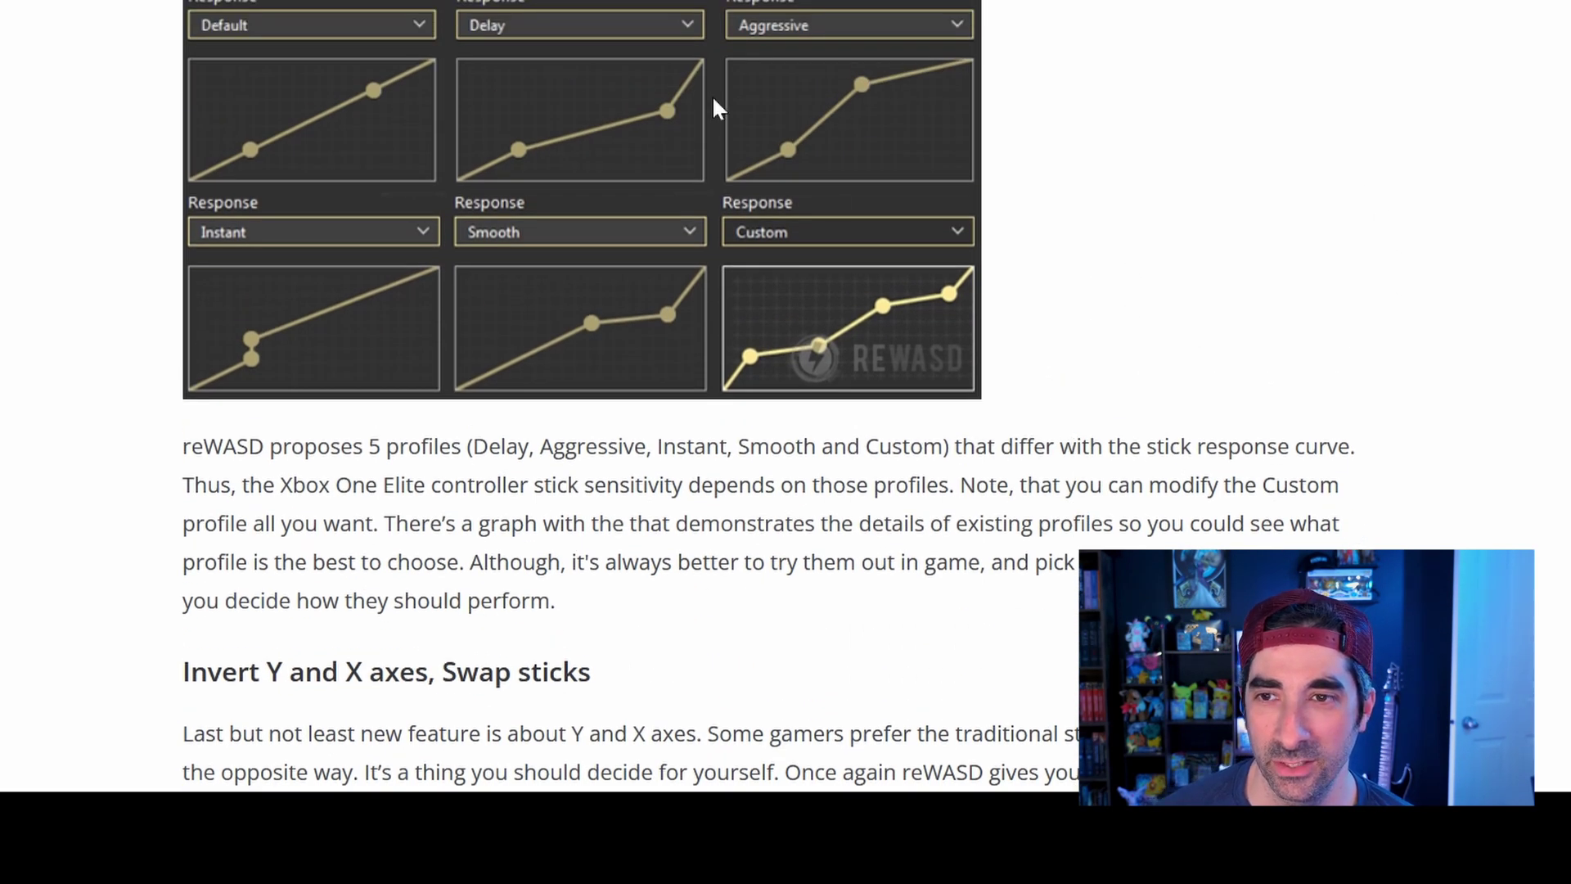